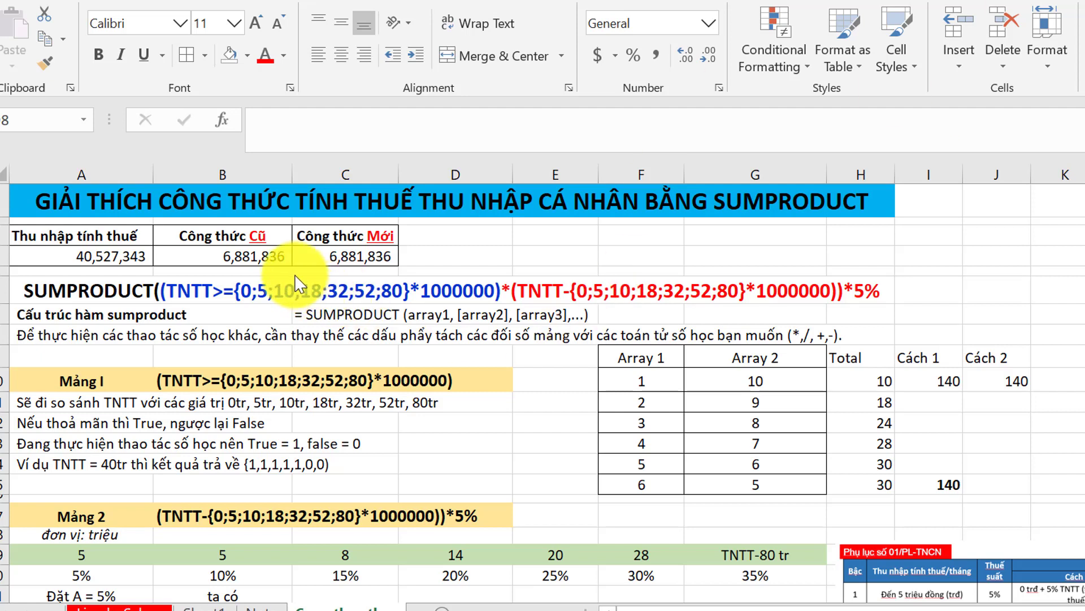
# - Compare the old nested IF tax formula in B4 with the new SUMPRODUCT formula in C4, both based on A4
pyautogui.click(258, 257)
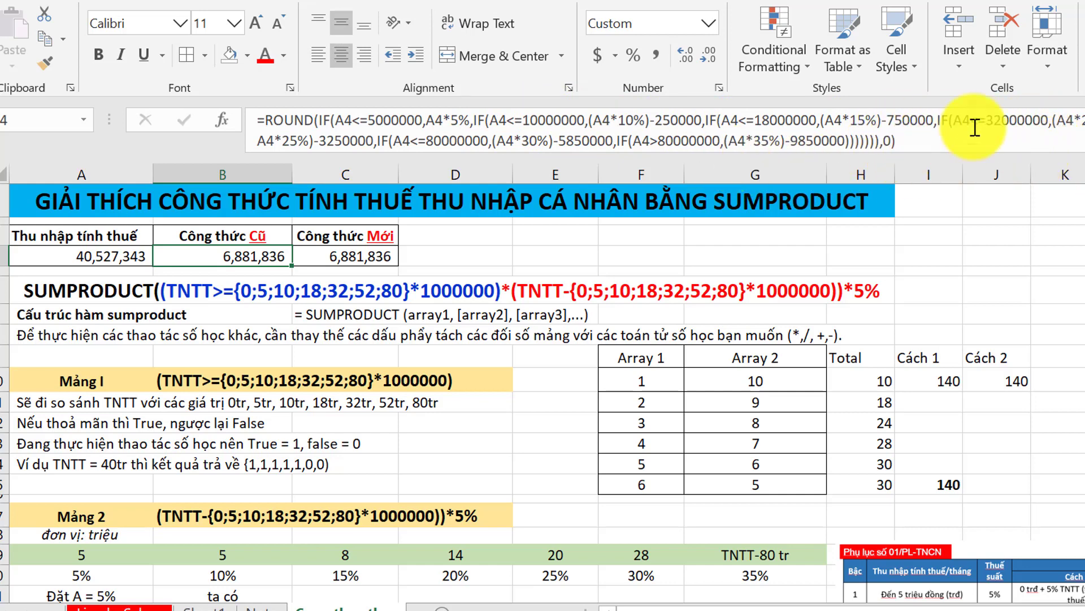
pyautogui.click(364, 259)
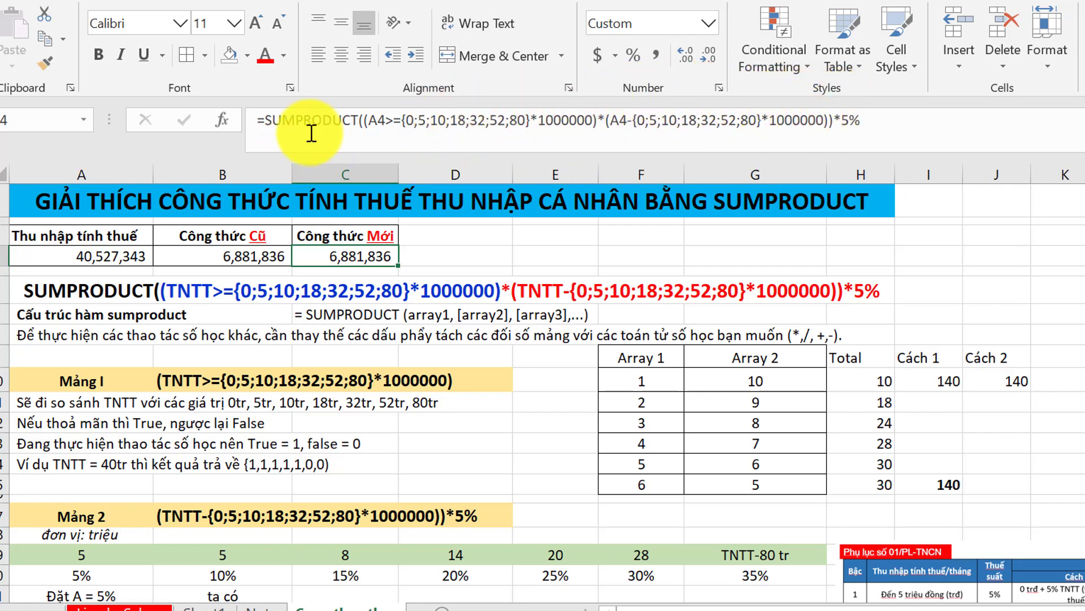
pyautogui.click(223, 256)
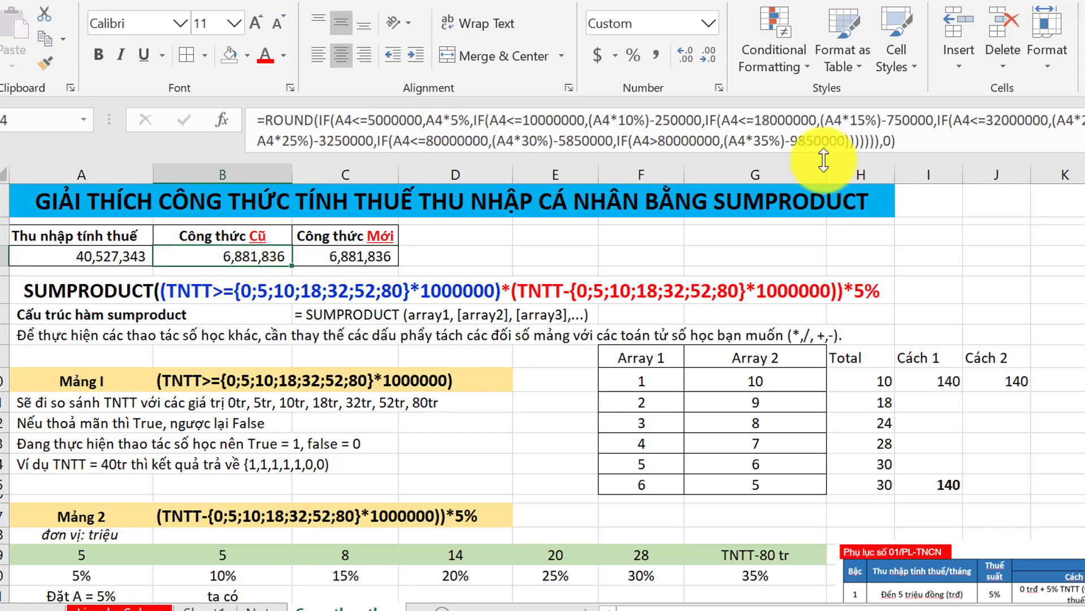
pyautogui.click(90, 259)
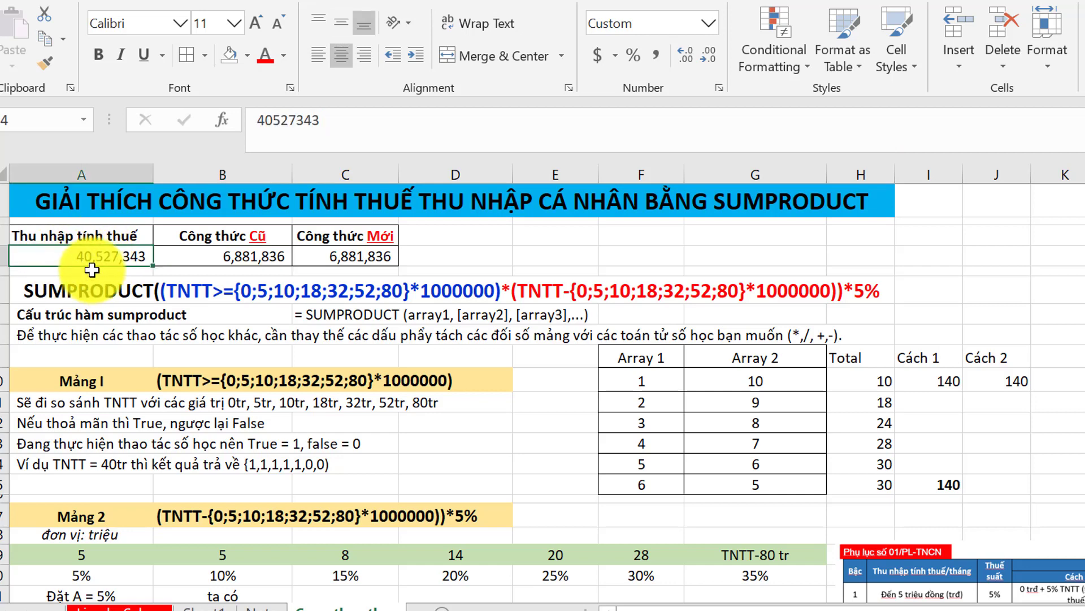
pyautogui.click(206, 263)
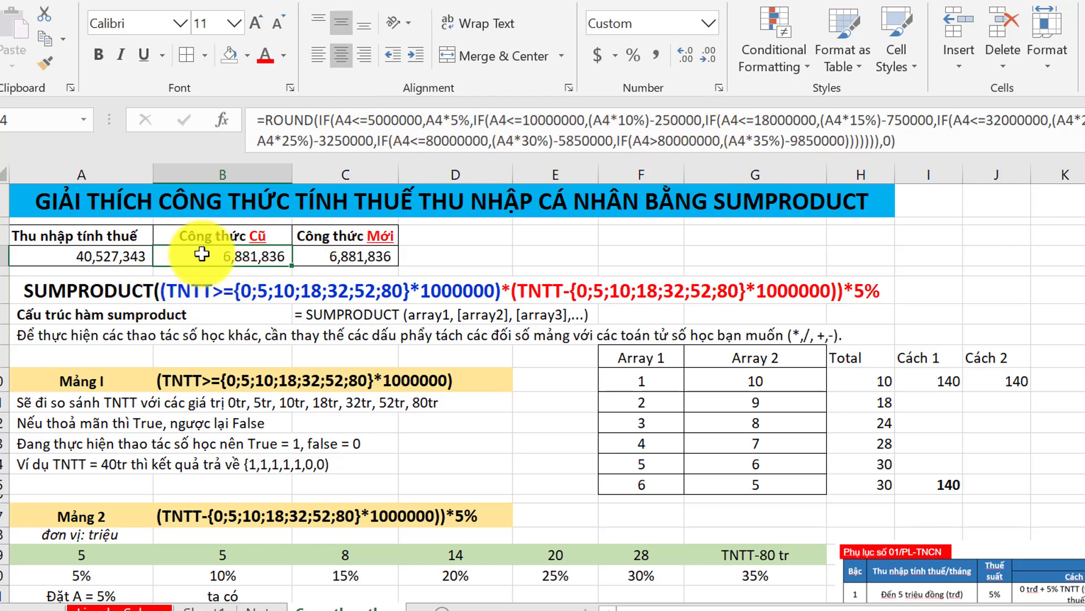
pyautogui.click(320, 256)
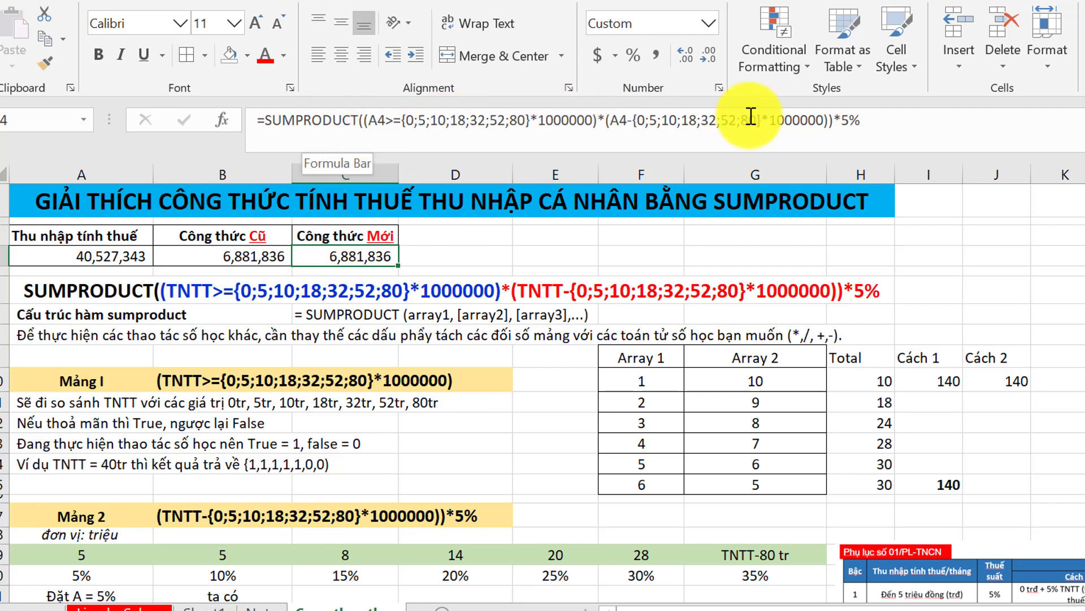
# - Set the taxable income in cell A4 to 96527343
pyautogui.click(84, 257)
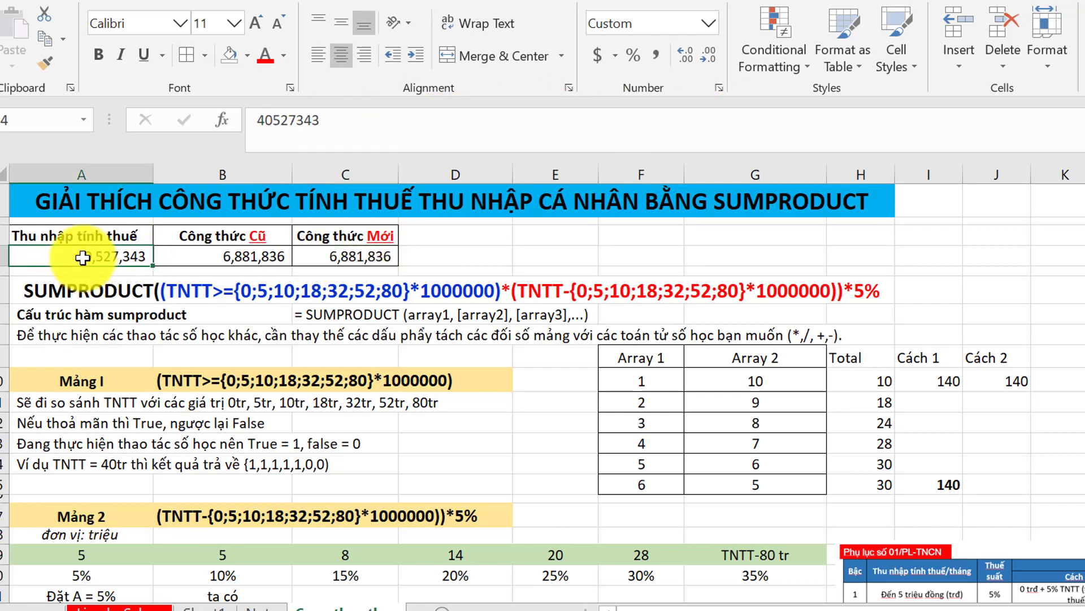
pyautogui.click(246, 117)
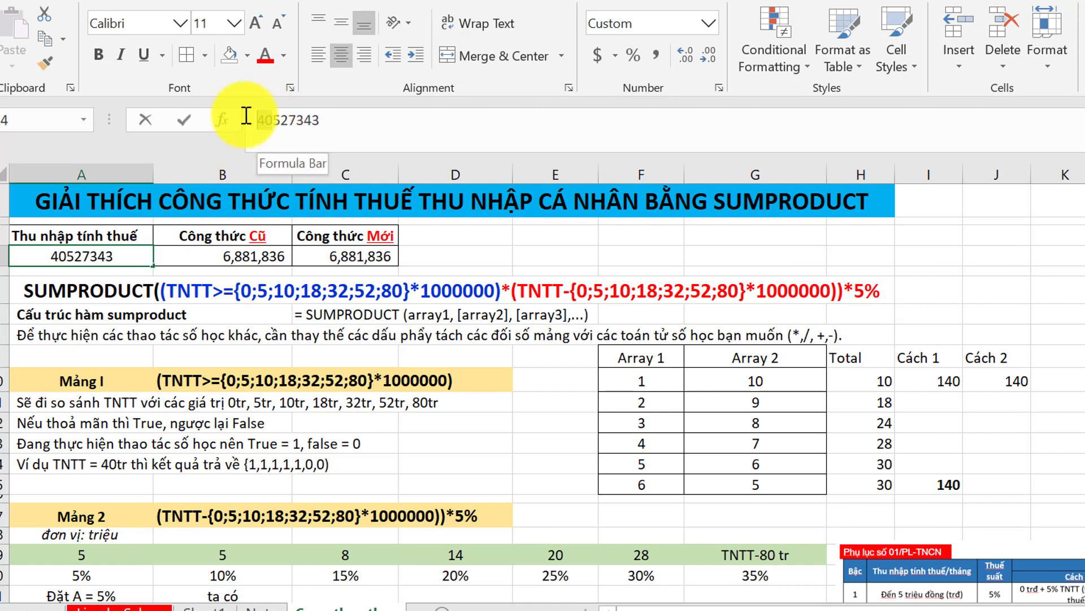
pyautogui.moveTo(246, 117); pyautogui.dragTo(242, 121)
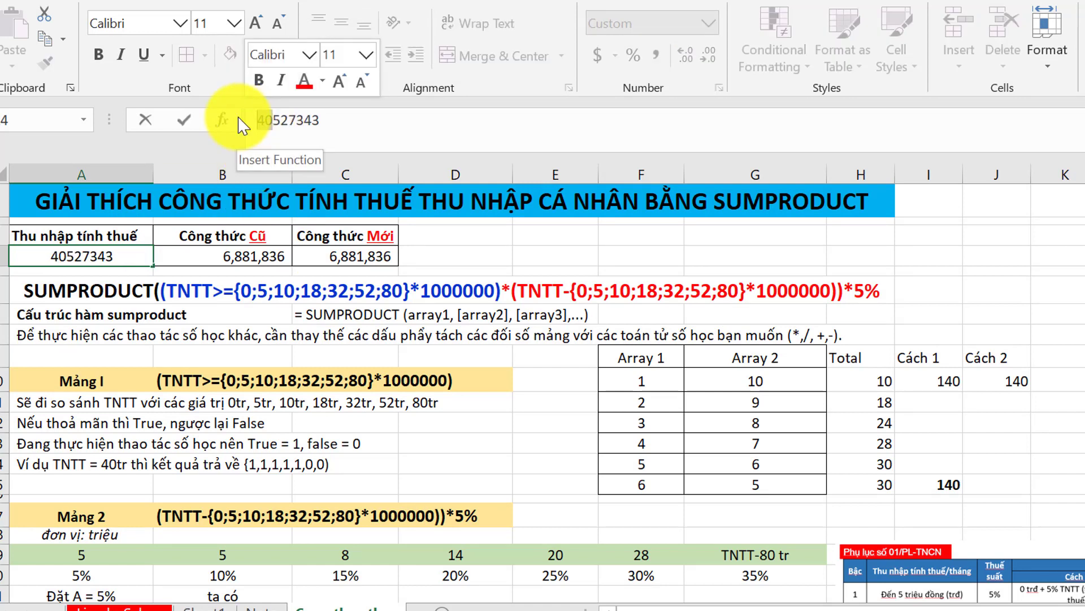
pyautogui.write('96')
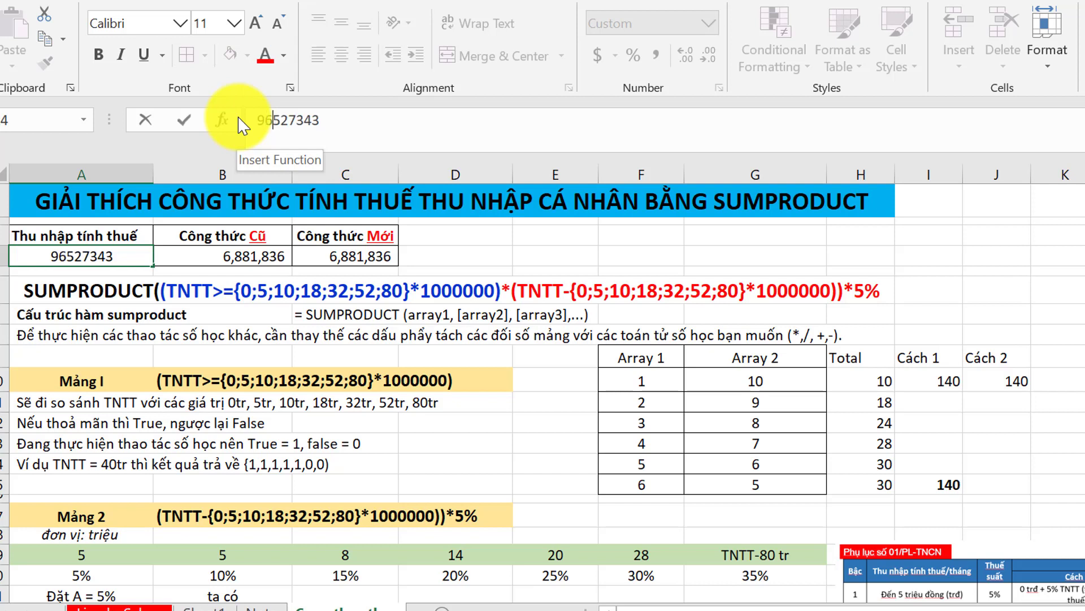
pyautogui.press('Return')
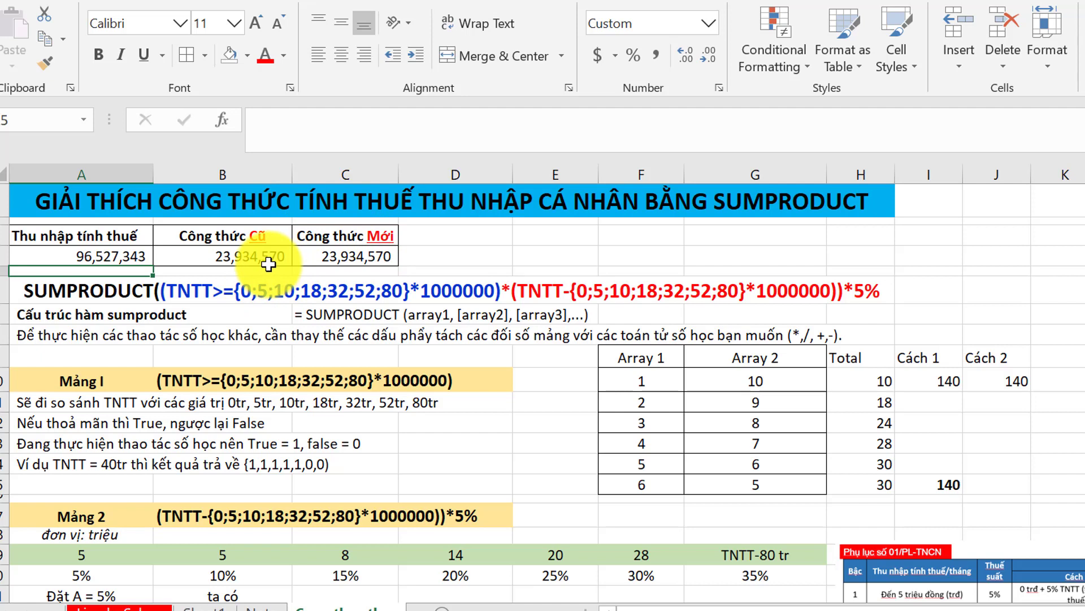
# - Examine the SUMPRODUCT tax formula in C4 and row 6, and the example values under Array 1 and Array 2
pyautogui.click(322, 256)
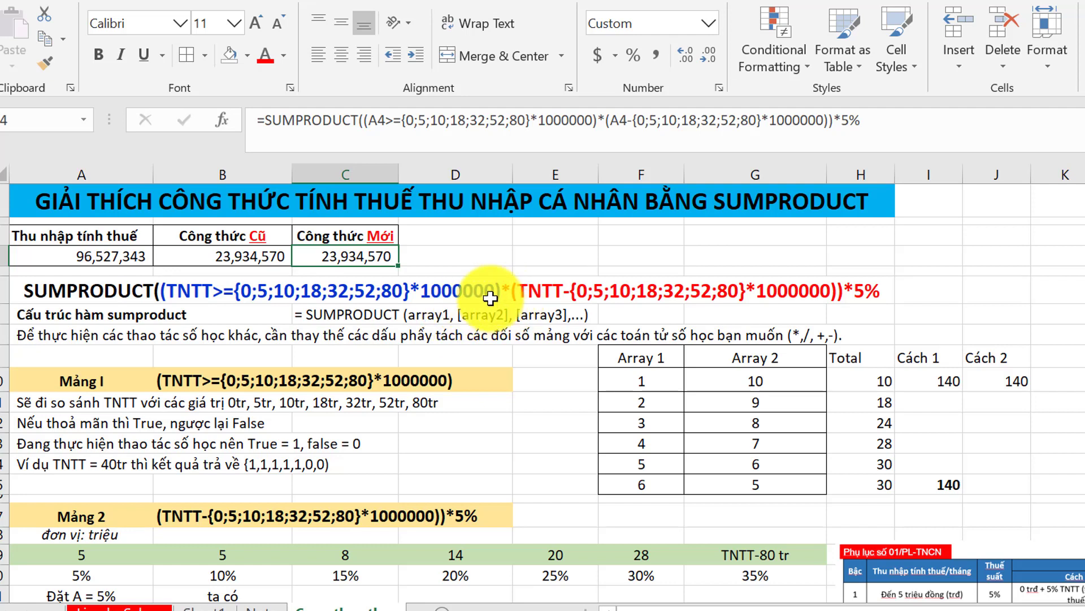
pyautogui.click(507, 289)
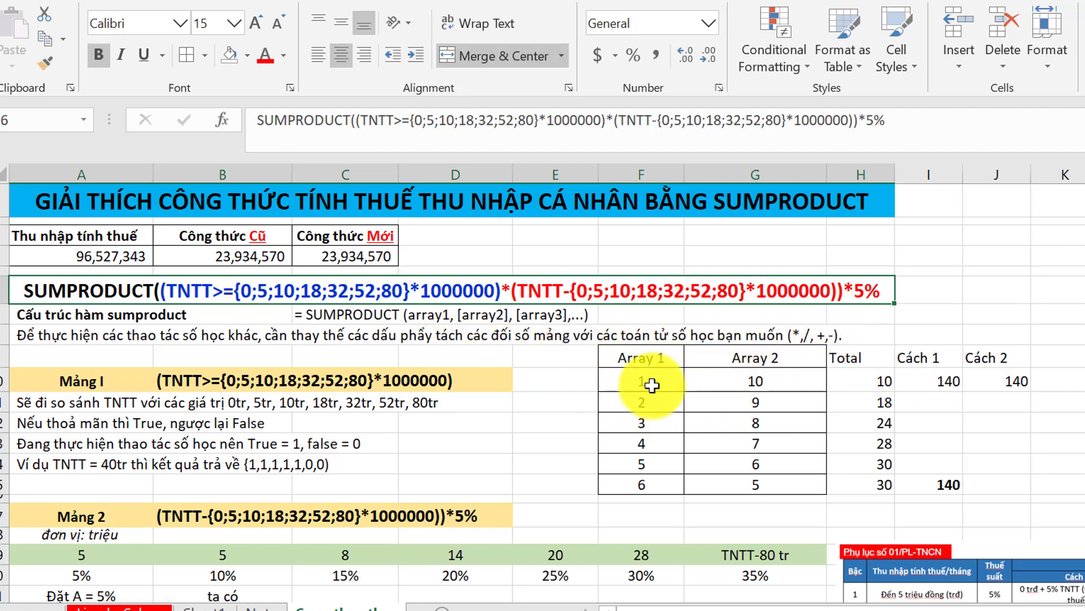
pyautogui.moveTo(643, 378); pyautogui.dragTo(608, 503)
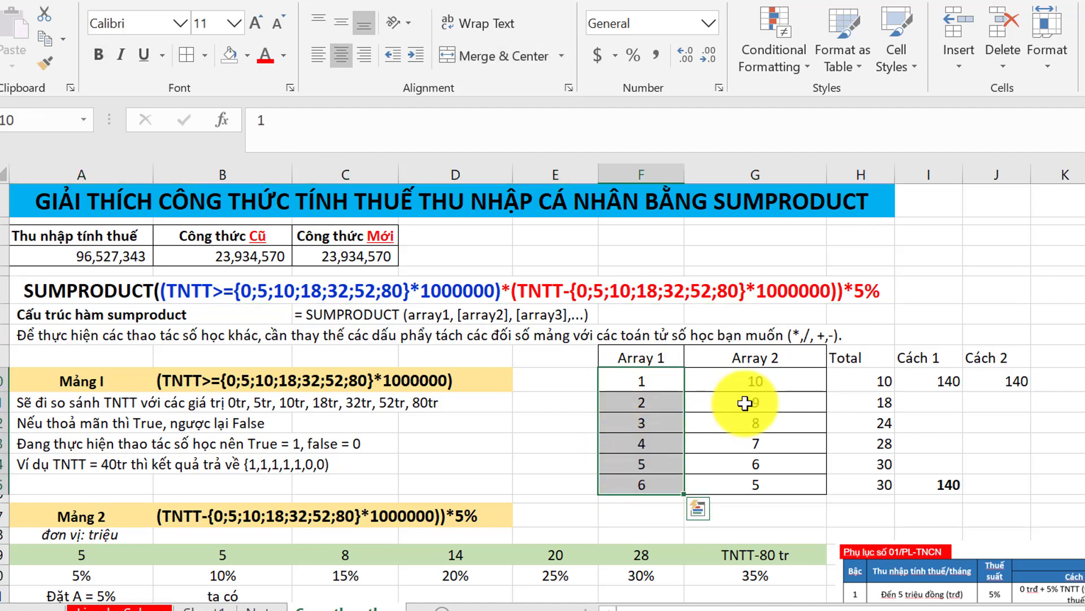
pyautogui.moveTo(755, 382); pyautogui.dragTo(754, 475)
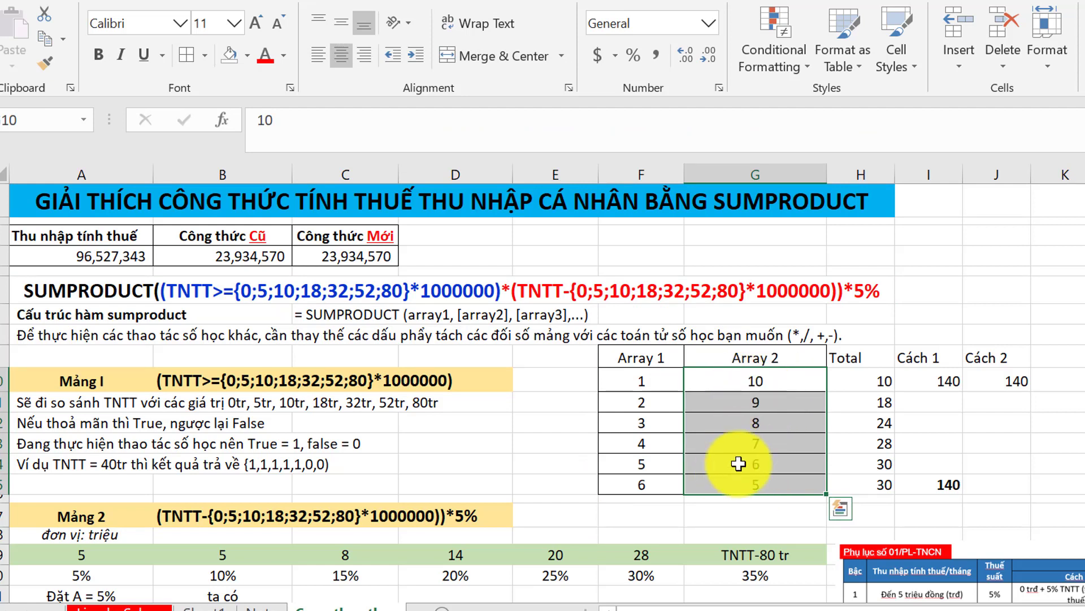
pyautogui.click(758, 381)
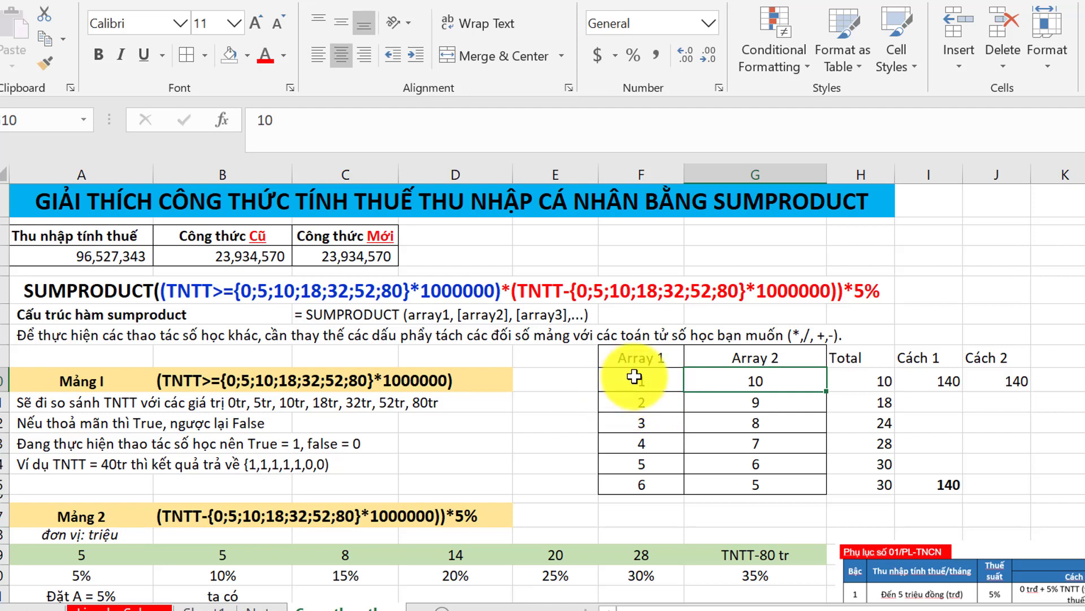
pyautogui.click(627, 383)
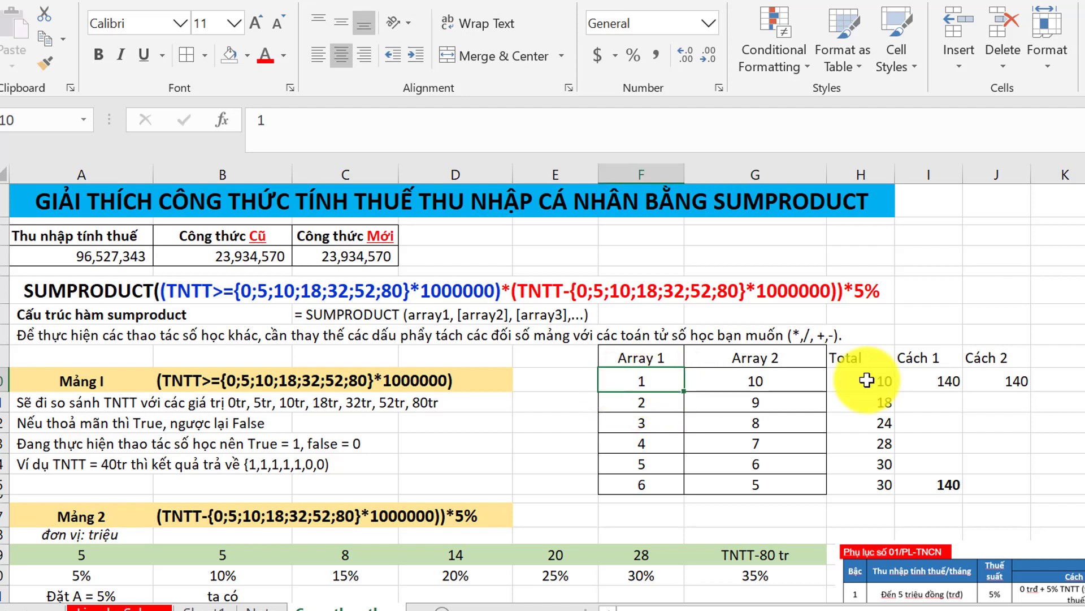
# - Inspect the row-by-row product formulas of Array 1 and Array 2 in the Total column, H10 to H15
pyautogui.click(867, 380)
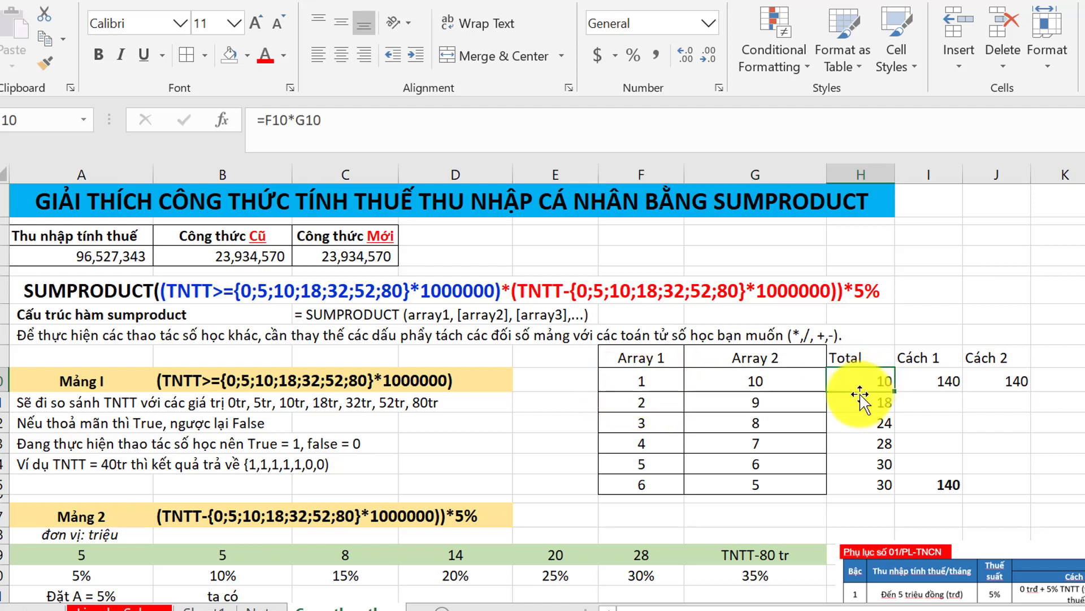
pyautogui.doubleClick(860, 390)
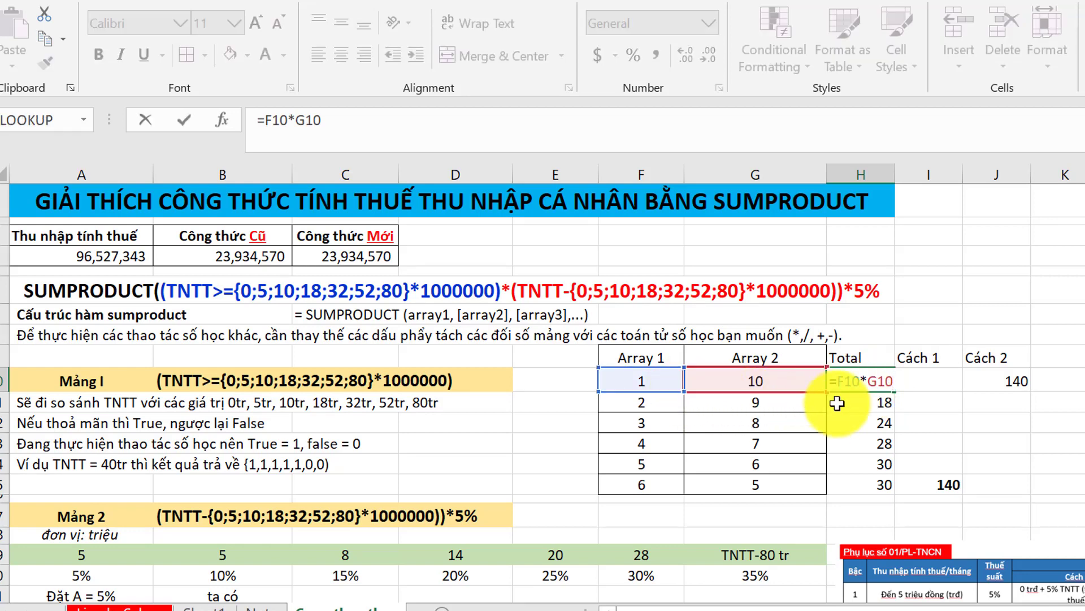
pyautogui.press('Escape')
pyautogui.moveTo(860, 423); pyautogui.dragTo(858, 476)
pyautogui.click(858, 477)
pyautogui.doubleClick(858, 478)
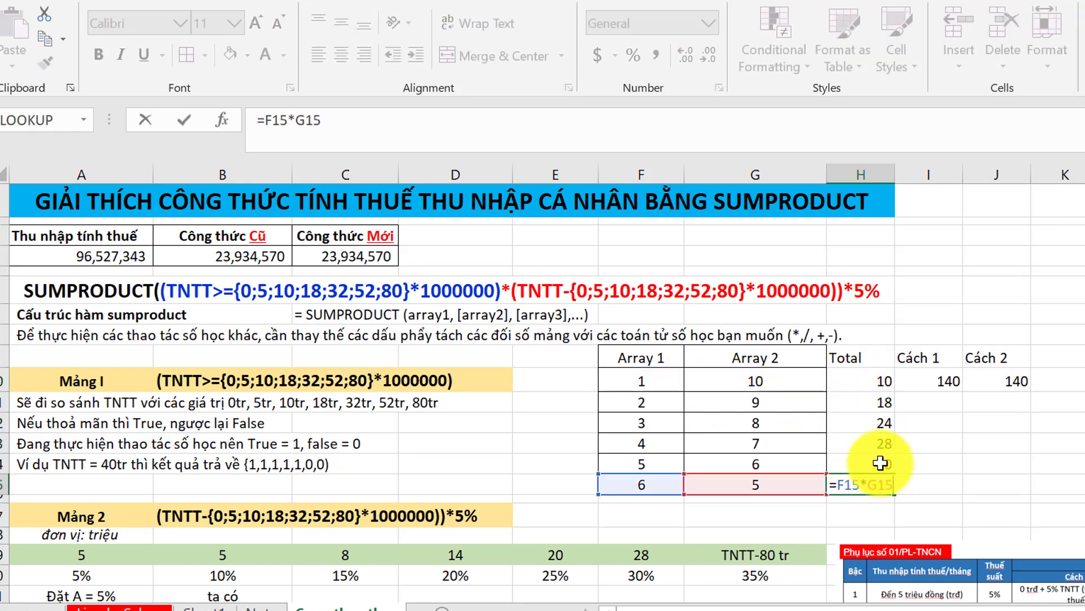
pyautogui.press('Escape')
pyautogui.click(862, 440)
pyautogui.click(865, 402)
# - Inspect the SUM formula in I15 that adds up the Total column's products
pyautogui.moveTo(868, 380)
pyautogui.mouseDown()
pyautogui.moveTo(864, 475)
pyautogui.moveTo(882, 485)
pyautogui.mouseUp()
pyautogui.click(923, 478)
pyautogui.doubleClick(927, 478)
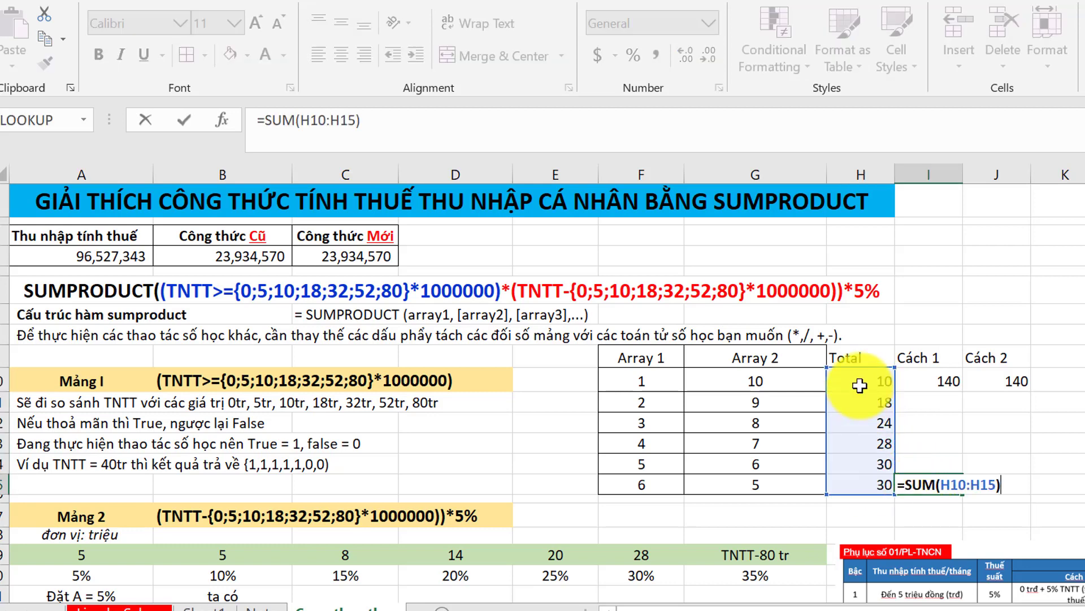
pyautogui.press('Escape')
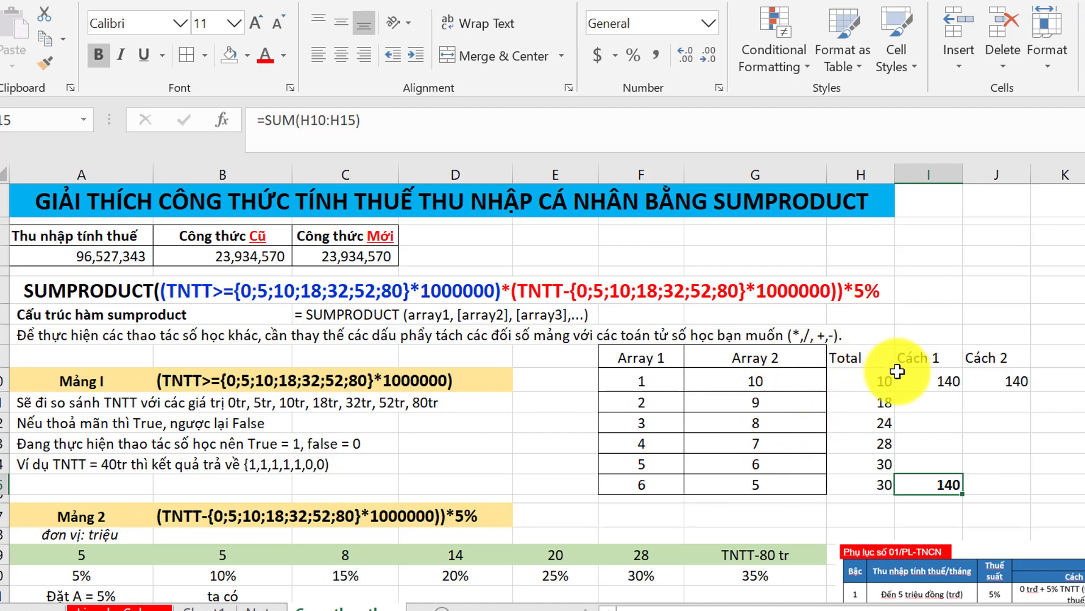
# - Inspect the comma-separated SUMPRODUCT formula under Cách 1 and the two array ranges it references
pyautogui.click(919, 378)
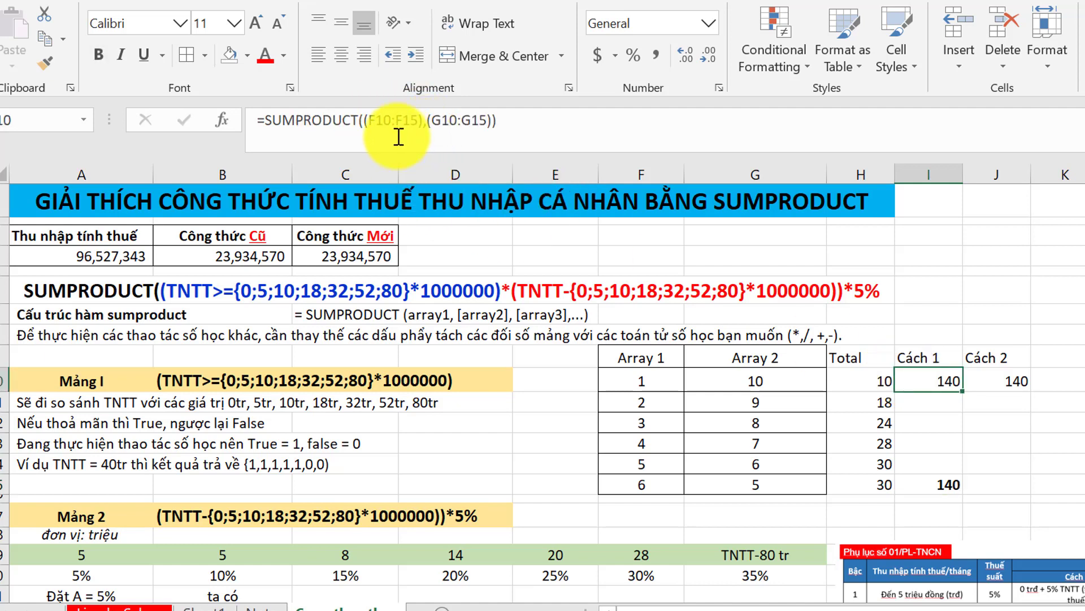
pyautogui.click(368, 129)
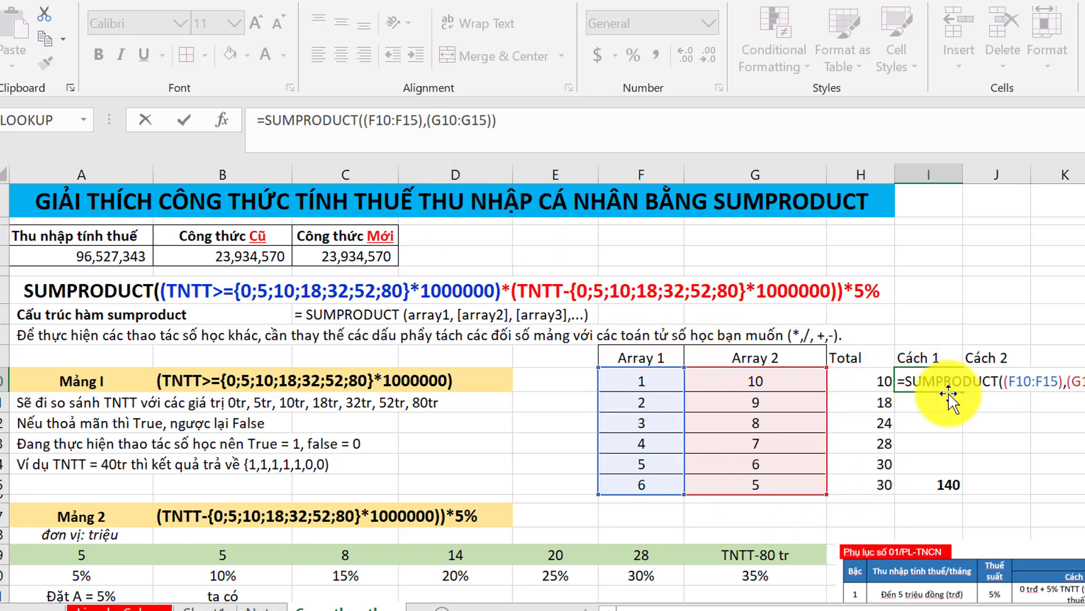
pyautogui.click(1006, 416)
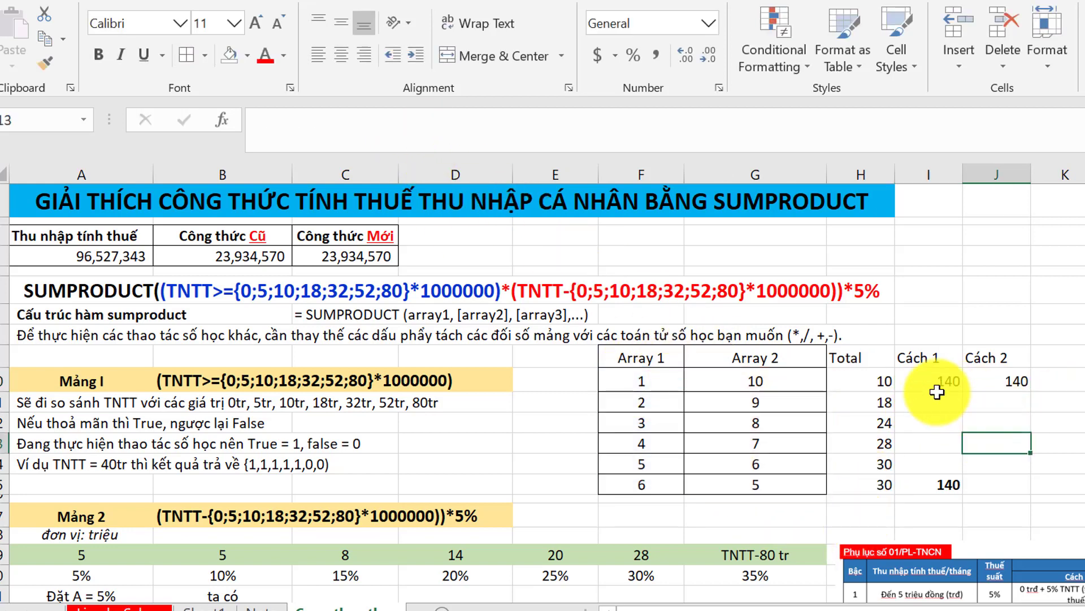
pyautogui.click(937, 388)
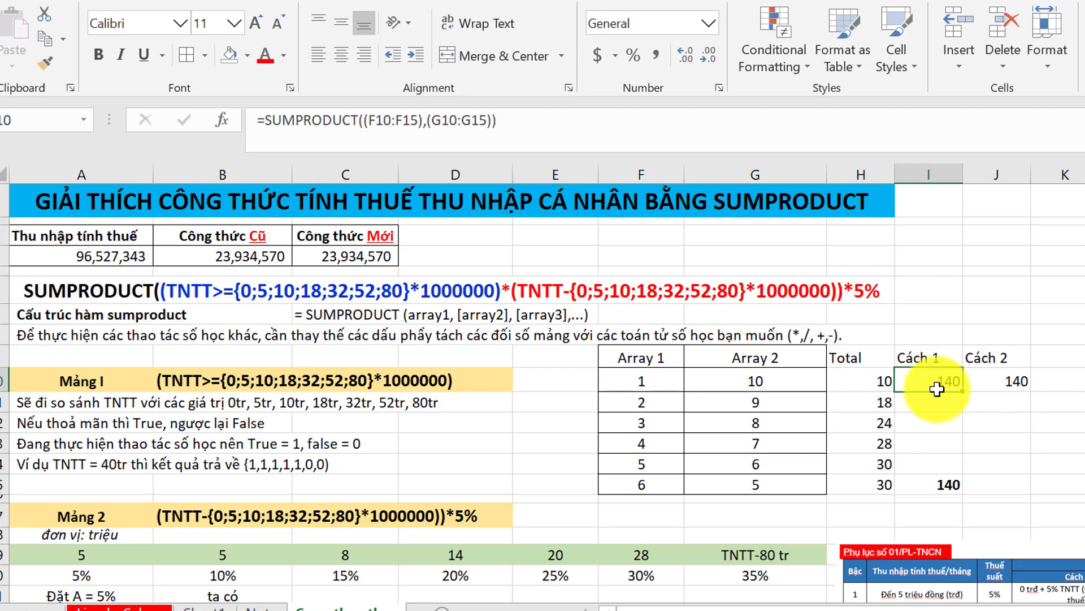
# - Inspect the SUMPRODUCT formula with the multiplication operator under Cách 2 and compare it with the tax formula in row 6
pyautogui.click(997, 381)
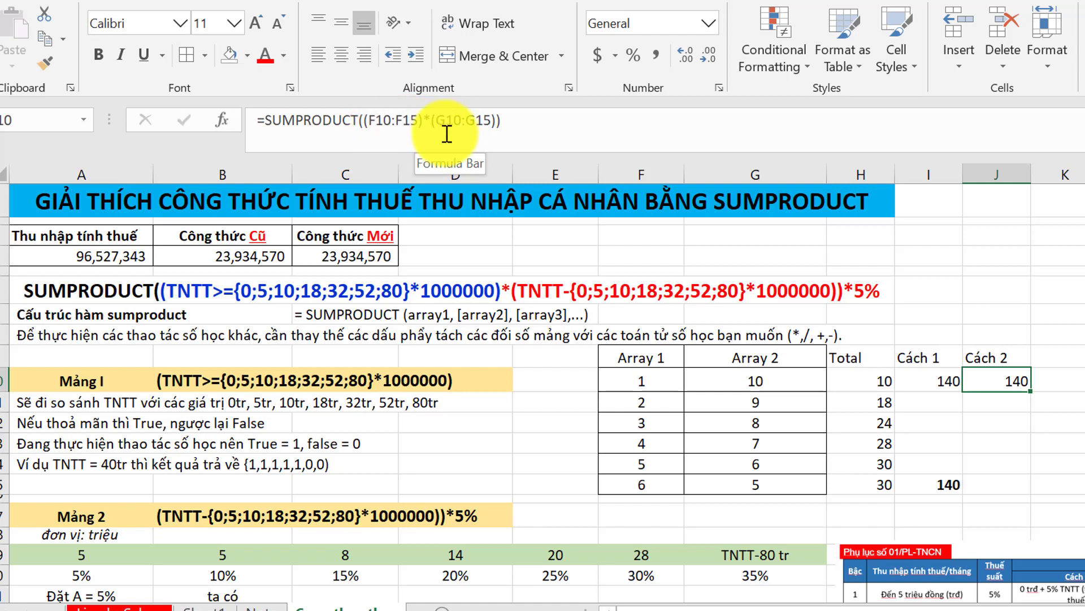
pyautogui.click(1006, 420)
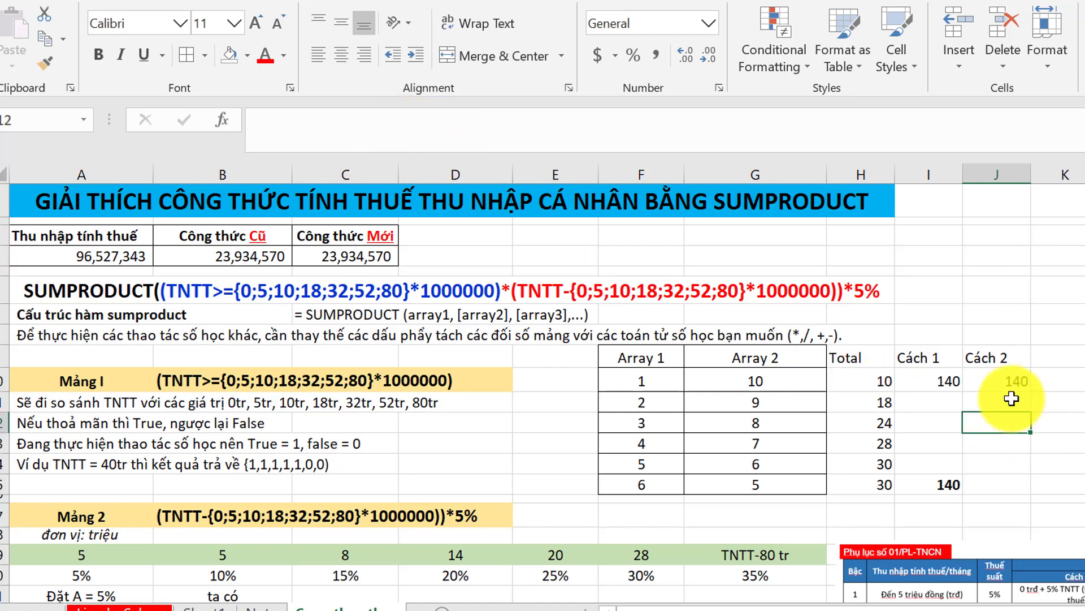
pyautogui.click(1012, 380)
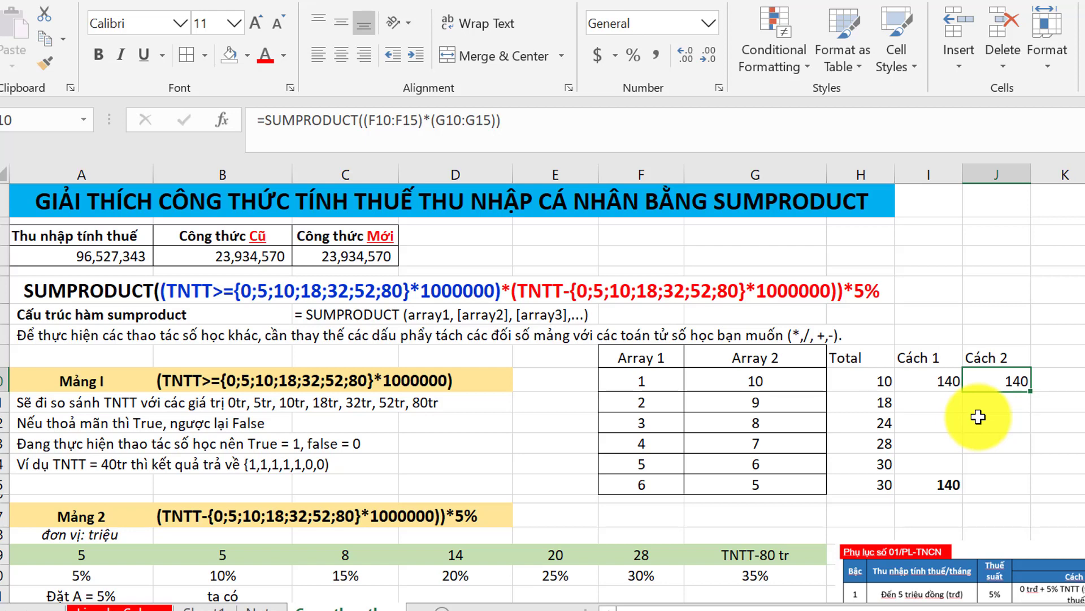
pyautogui.doubleClick(506, 288)
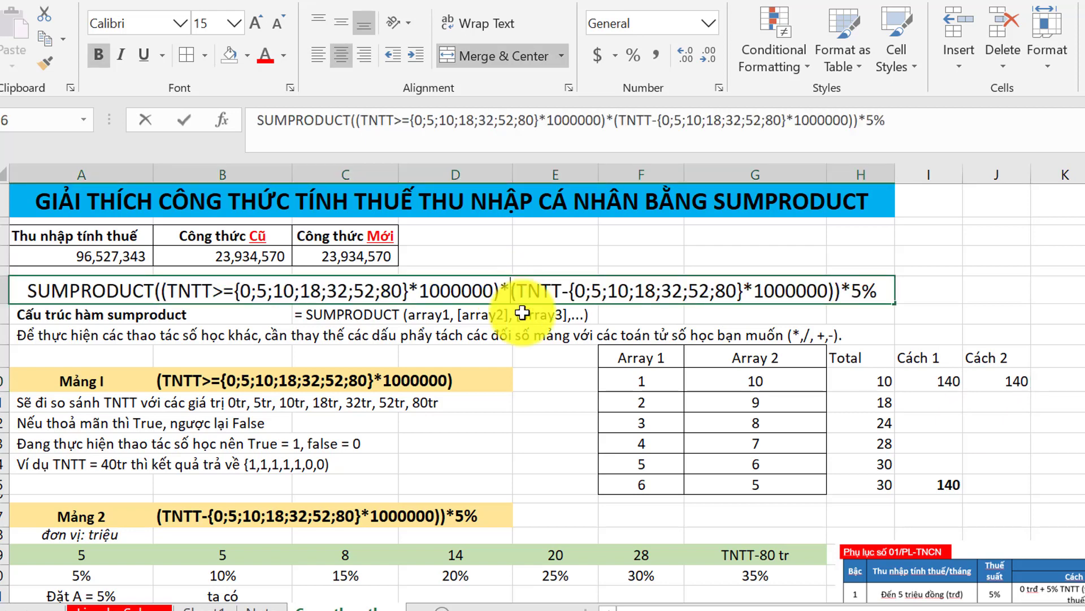
pyautogui.click(504, 336)
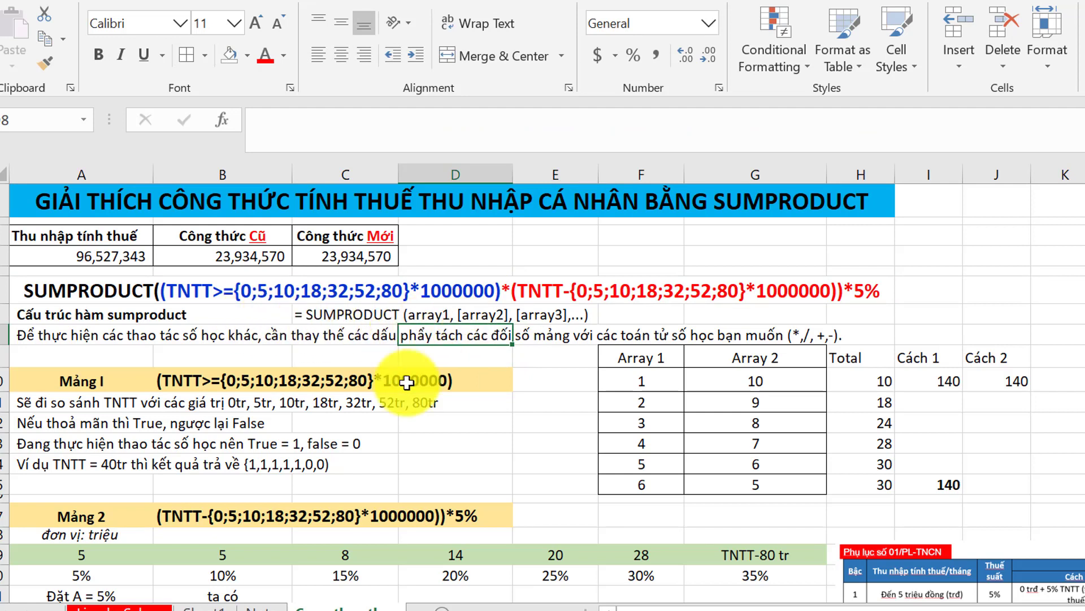
pyautogui.press('F10')
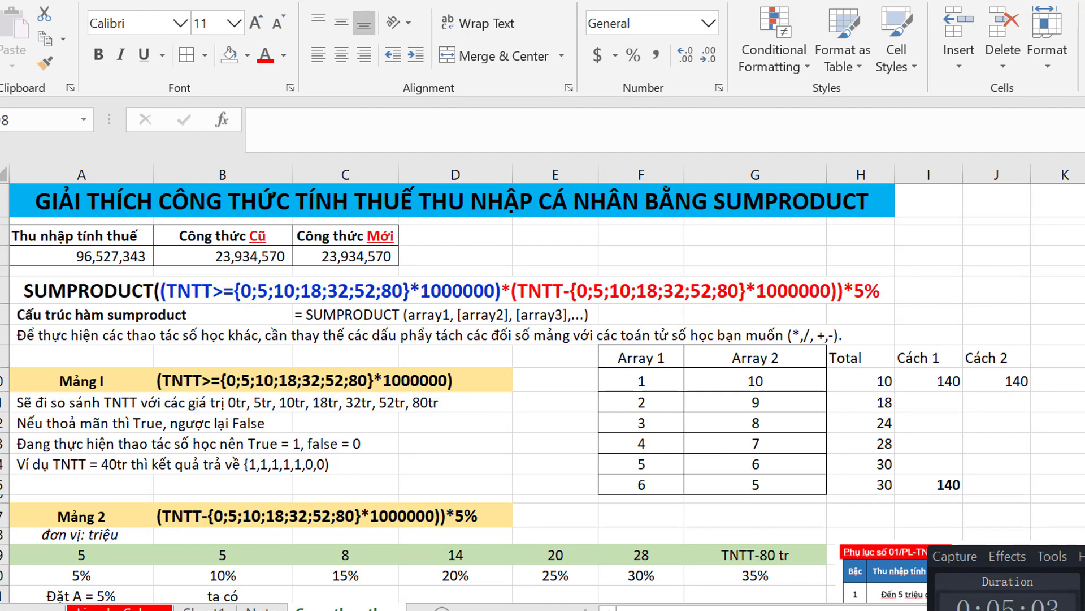
pyautogui.press('F9')
pyautogui.press('F9')
pyautogui.press('F9')
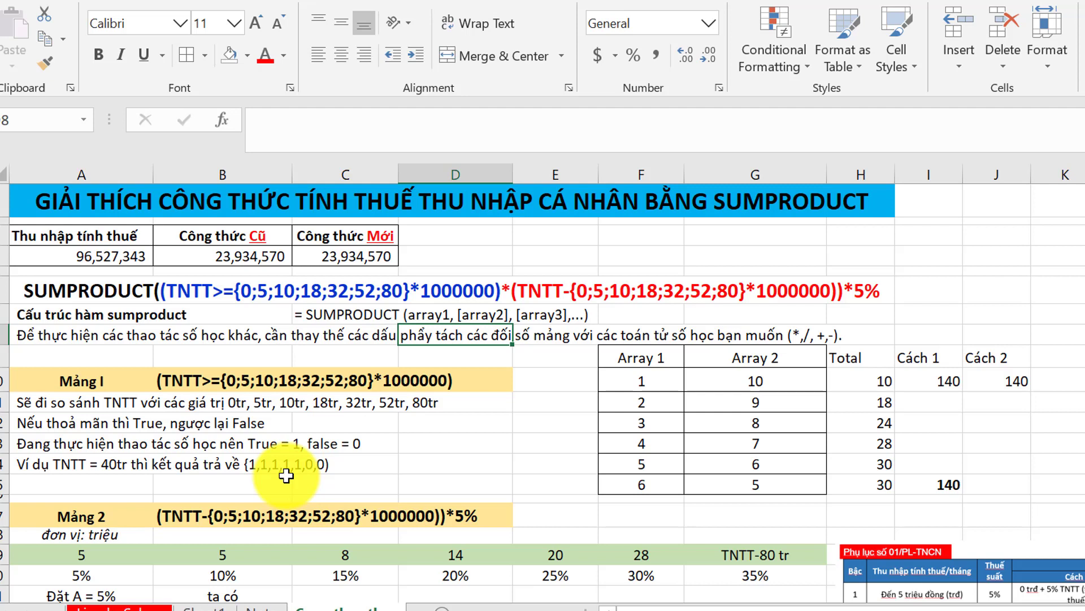
# - Examine the Mảng 2 derivation below the Mảng I explanation and the tax bracket table beside it
pyautogui.scroll(-1, 254, 472)
pyautogui.scroll(1, 248, 469)
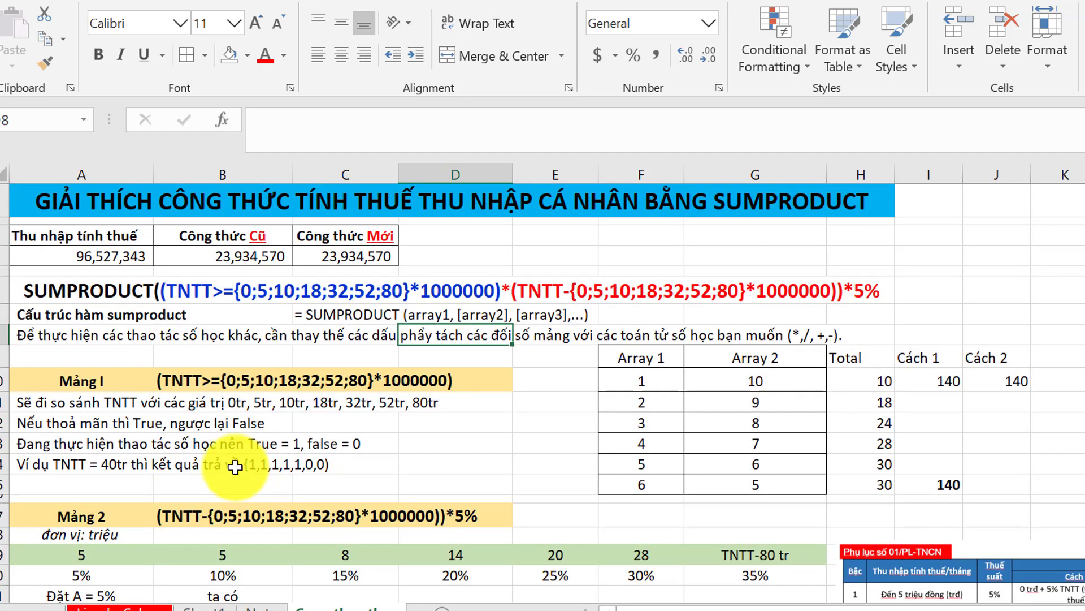
pyautogui.scroll(-2, 232, 465)
pyautogui.scroll(-1, 184, 441)
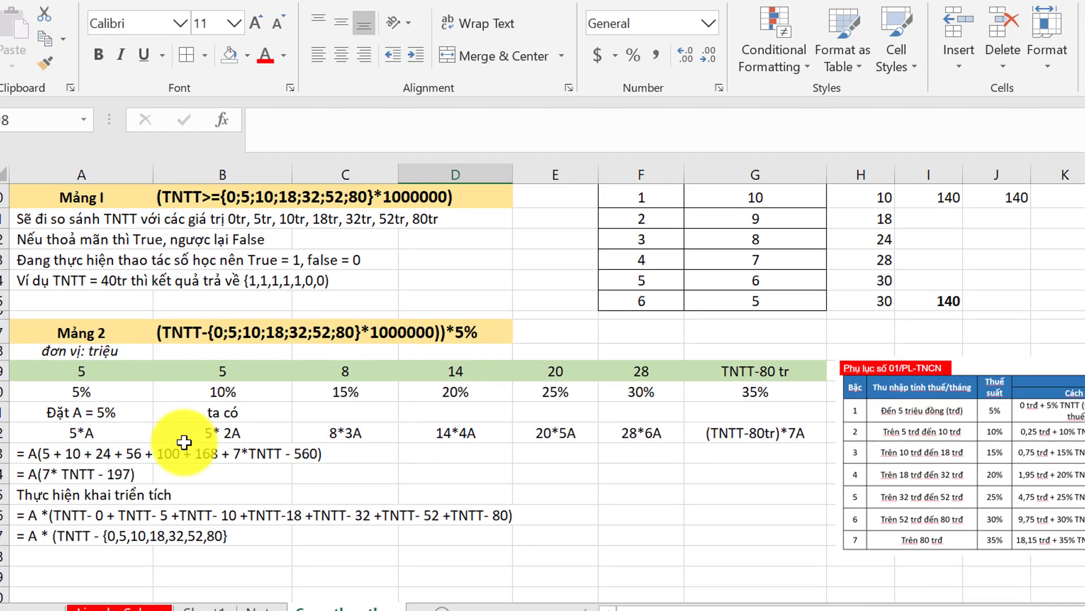
# - Move the tax bracket picture beside the Mảng 2 expansion lines, beneath the row of A multiples in columns E to H
pyautogui.scroll(-2, 184, 442)
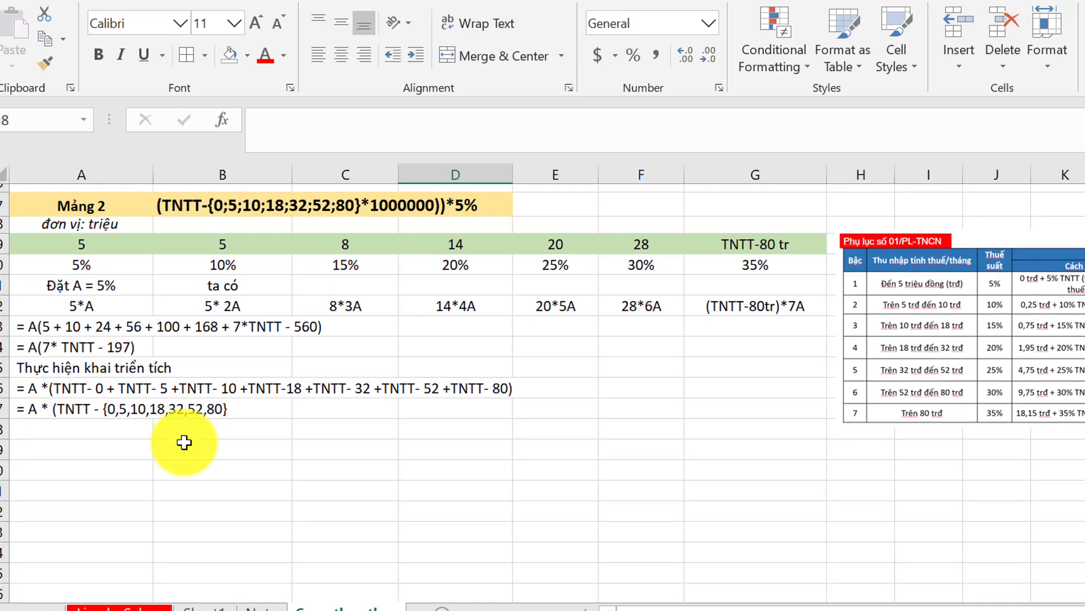
pyautogui.scroll(1, 184, 442)
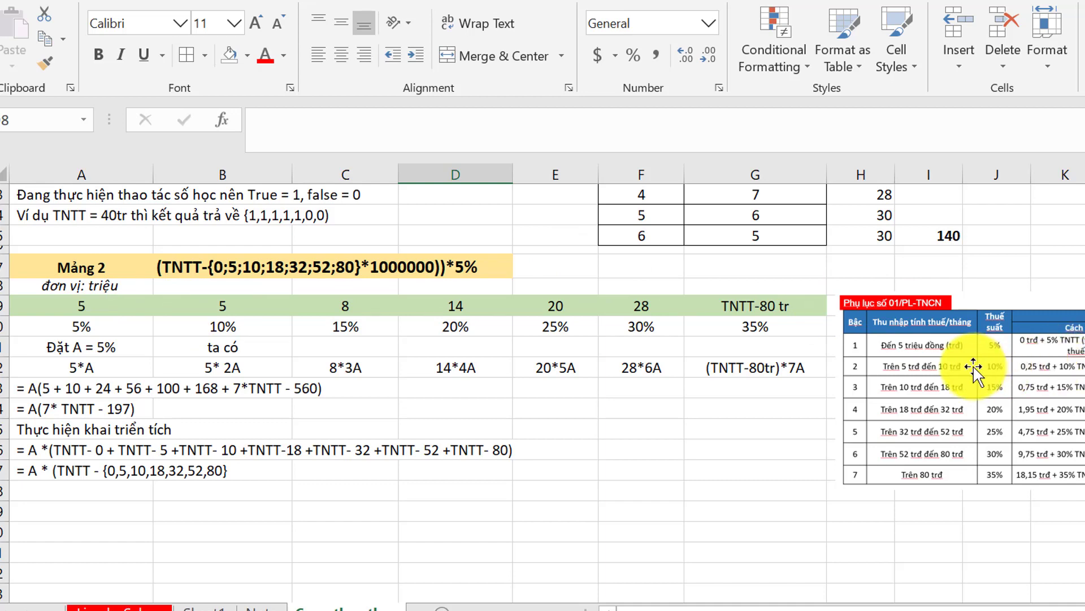
pyautogui.moveTo(929, 357); pyautogui.dragTo(606, 431)
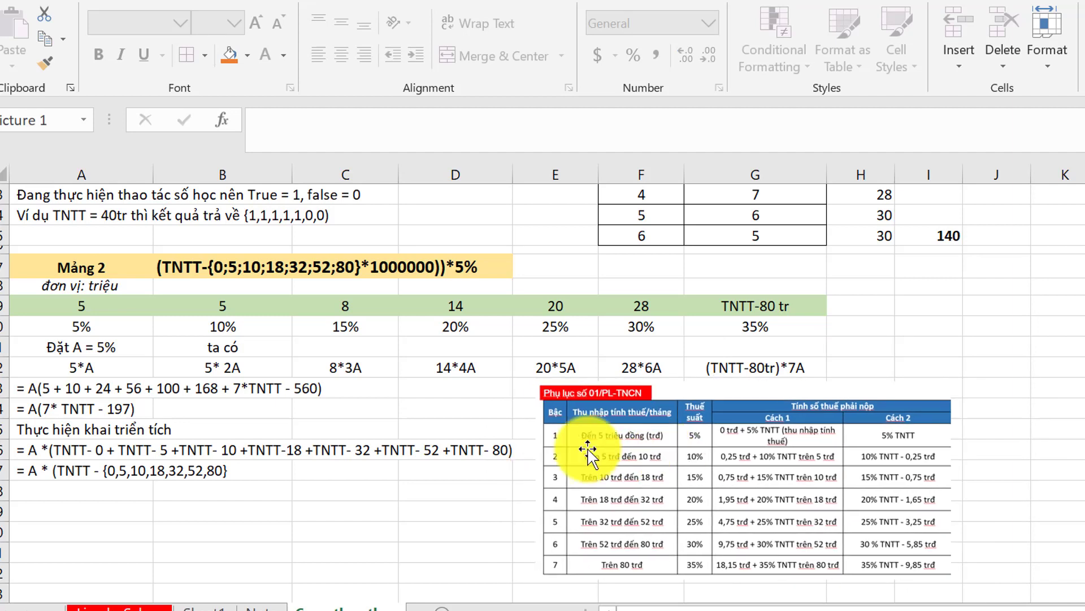
pyautogui.moveTo(577, 429); pyautogui.dragTo(589, 432)
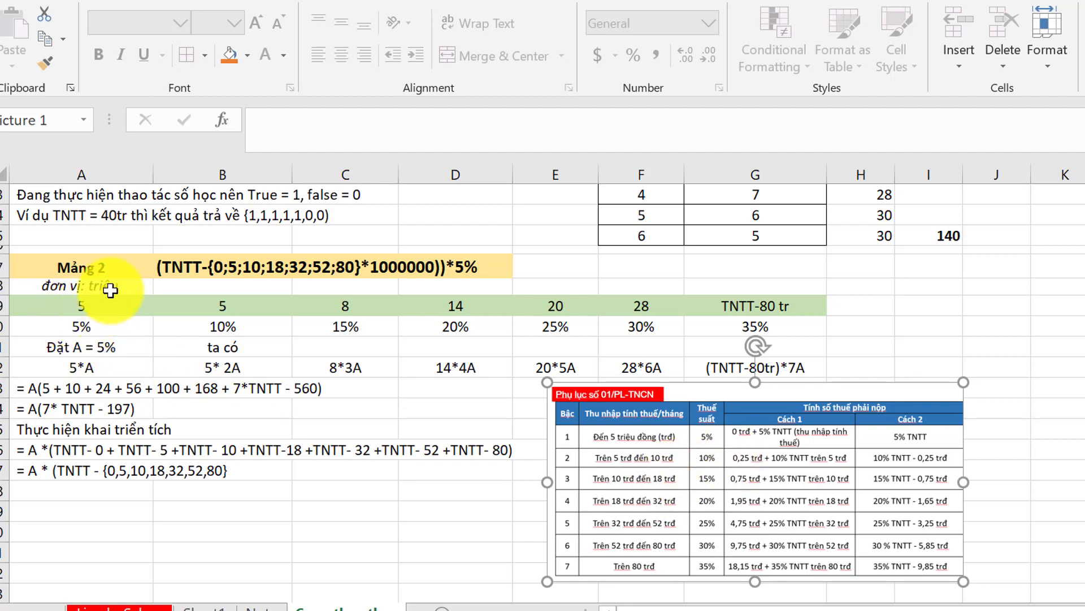
# - Inspect the bracket width formulas in A19 to F19 and the matching tax rates in row 20 against the tax bracket table
pyautogui.click(115, 338)
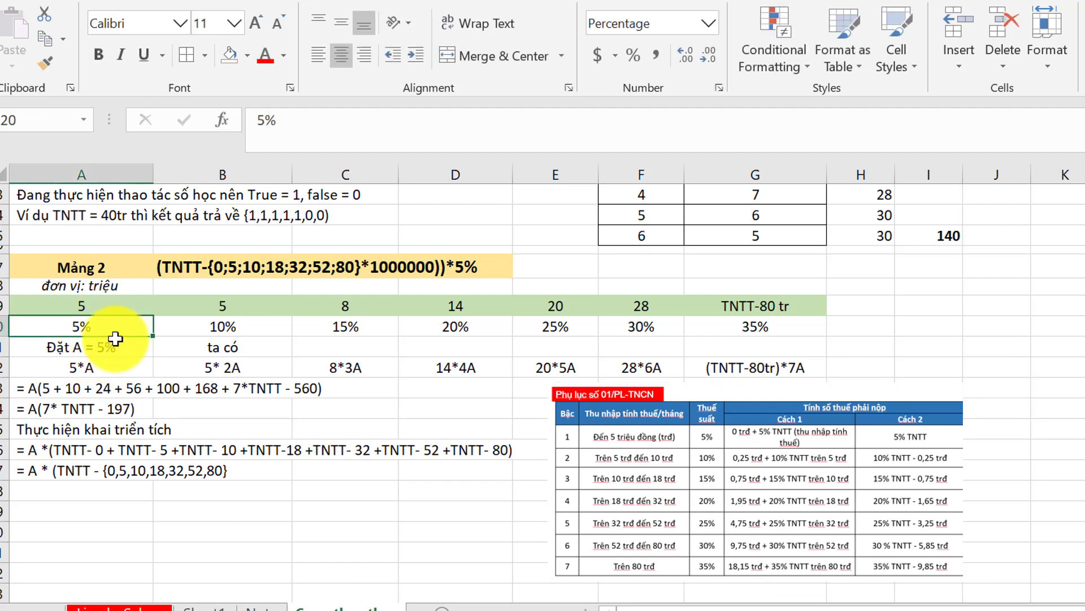
pyautogui.click(120, 288)
pyautogui.click(126, 306)
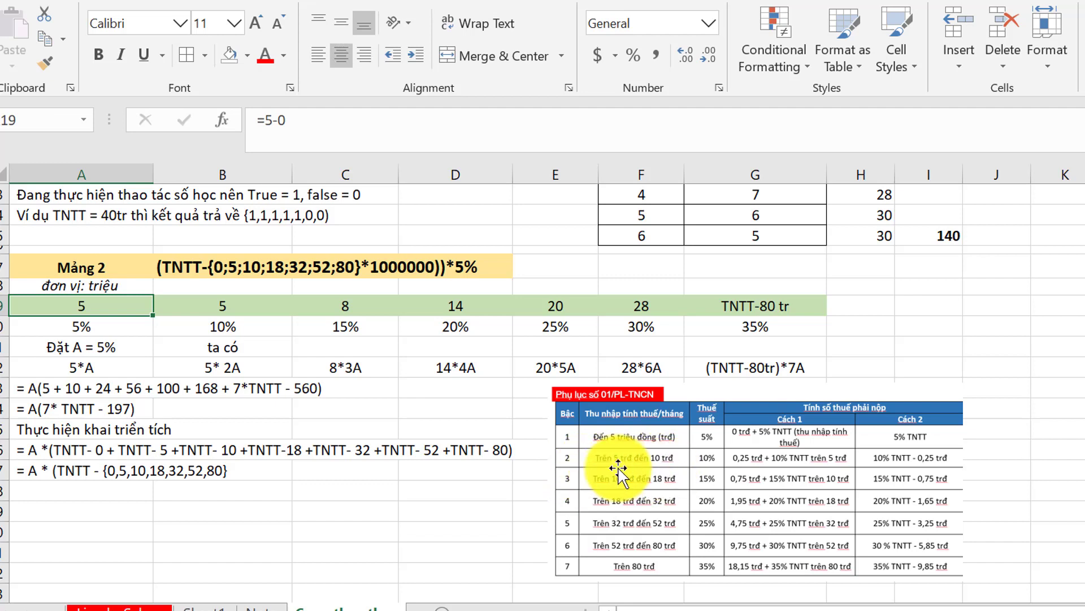
pyautogui.click(279, 308)
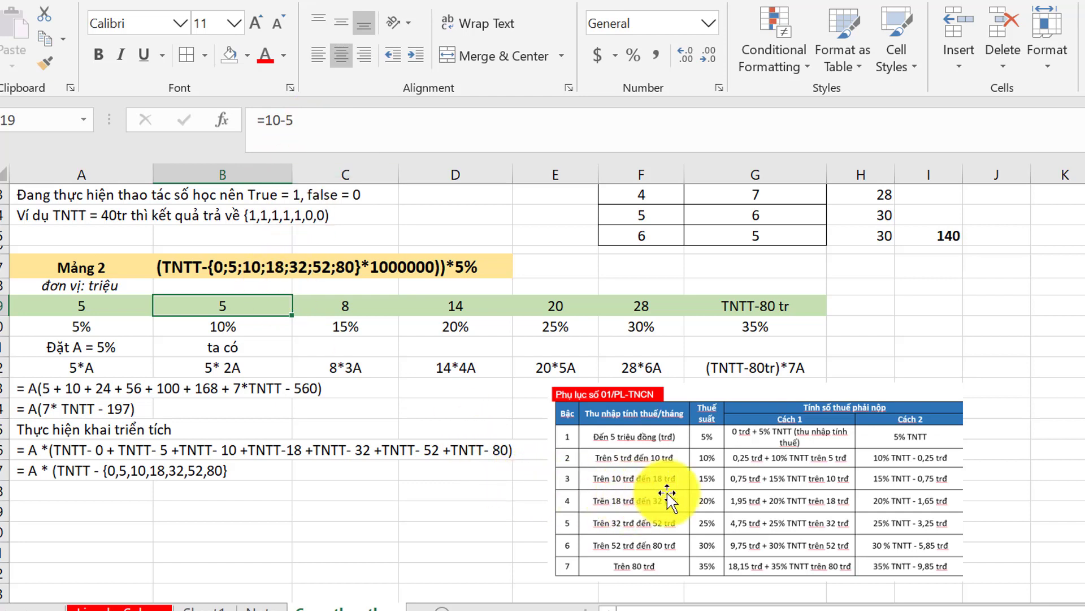
pyautogui.click(380, 308)
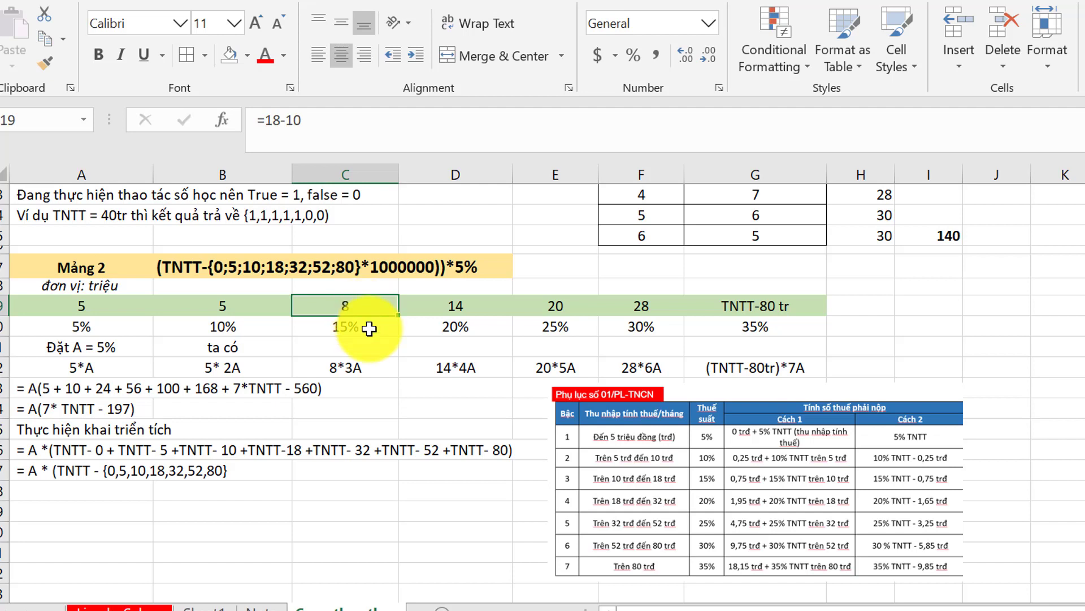
pyautogui.click(434, 314)
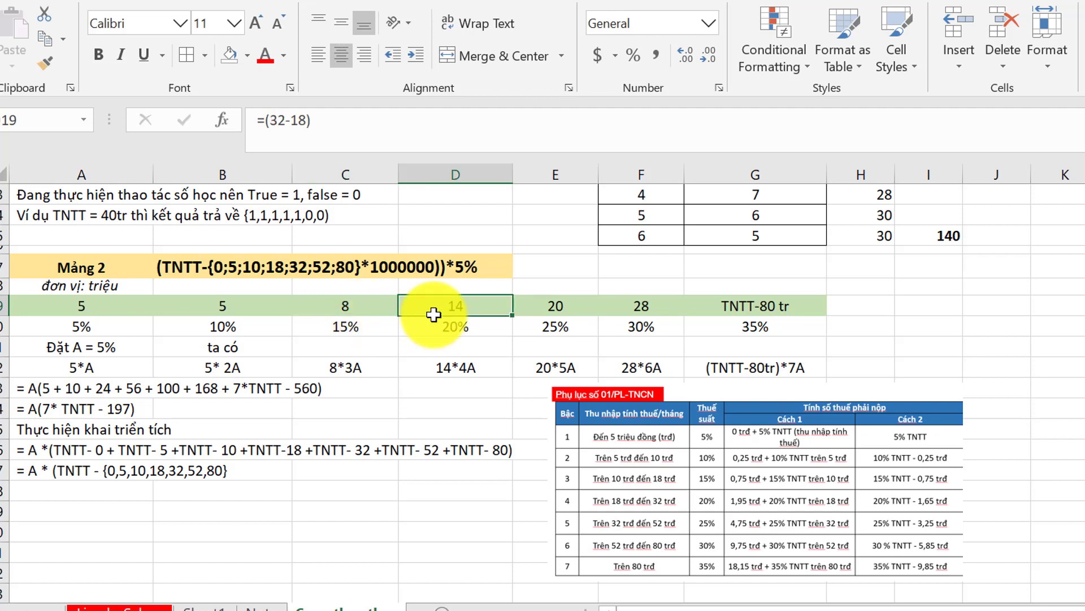
pyautogui.click(591, 310)
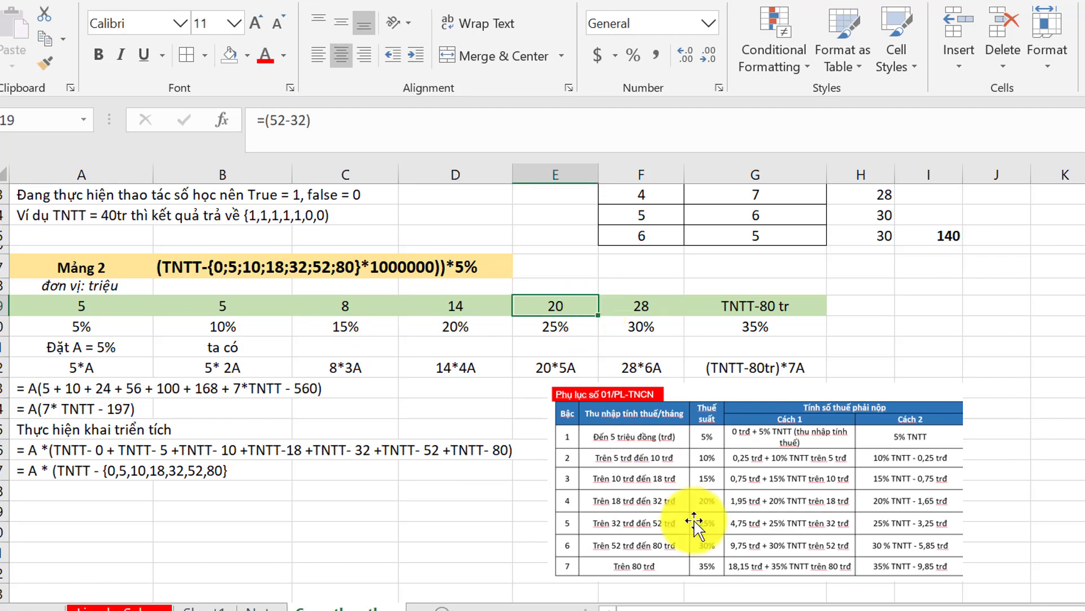
pyautogui.click(528, 333)
pyautogui.click(558, 308)
pyautogui.click(629, 307)
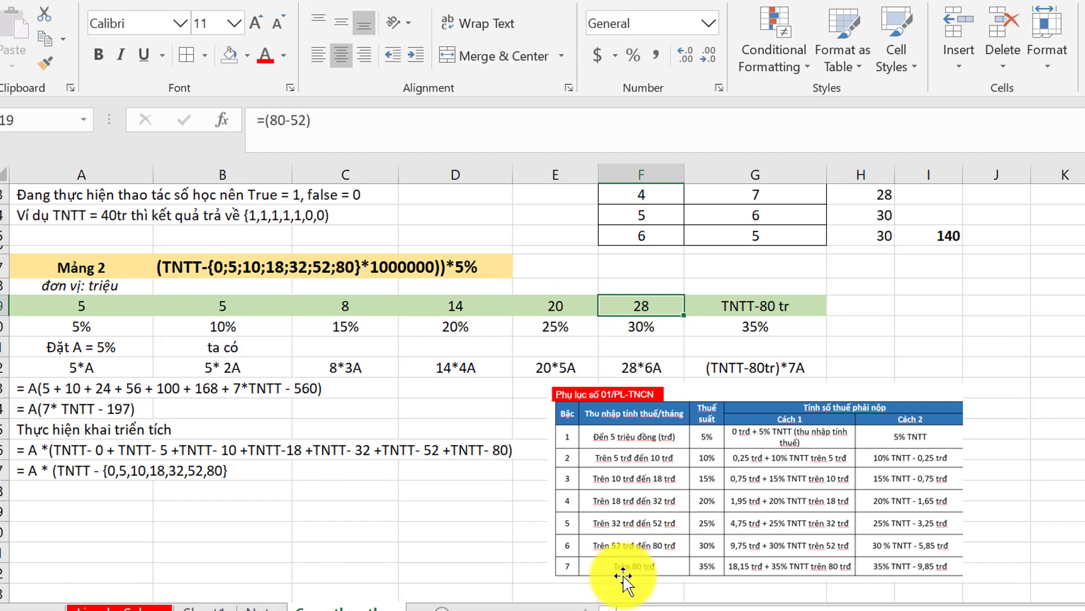
pyautogui.click(628, 330)
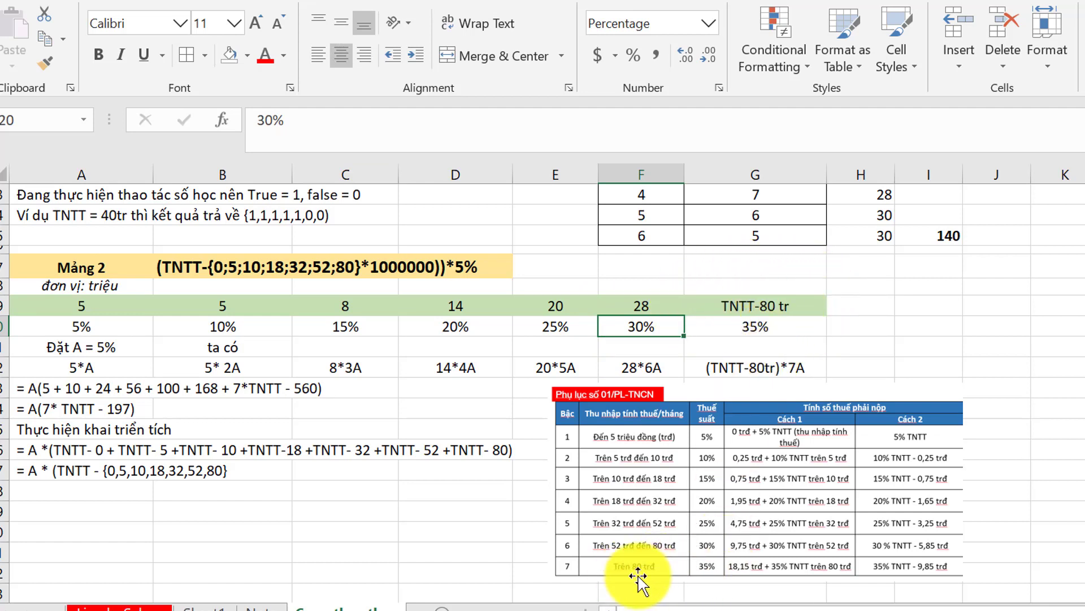
pyautogui.click(789, 331)
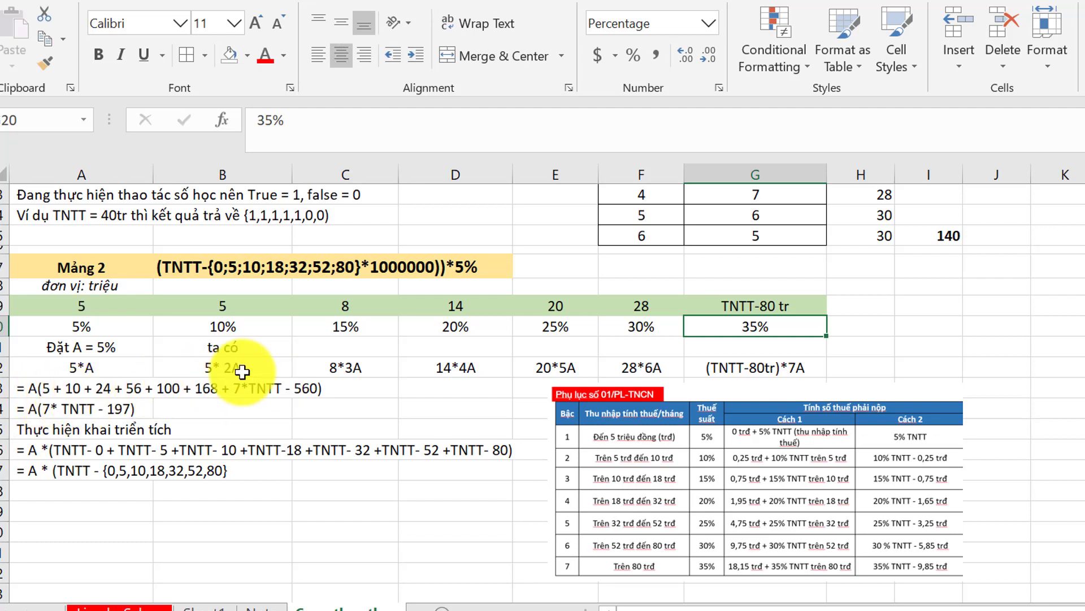
# - Examine the row 22 terms that express each bracket's tax as a multiple of A, from B22 to D22
pyautogui.click(277, 368)
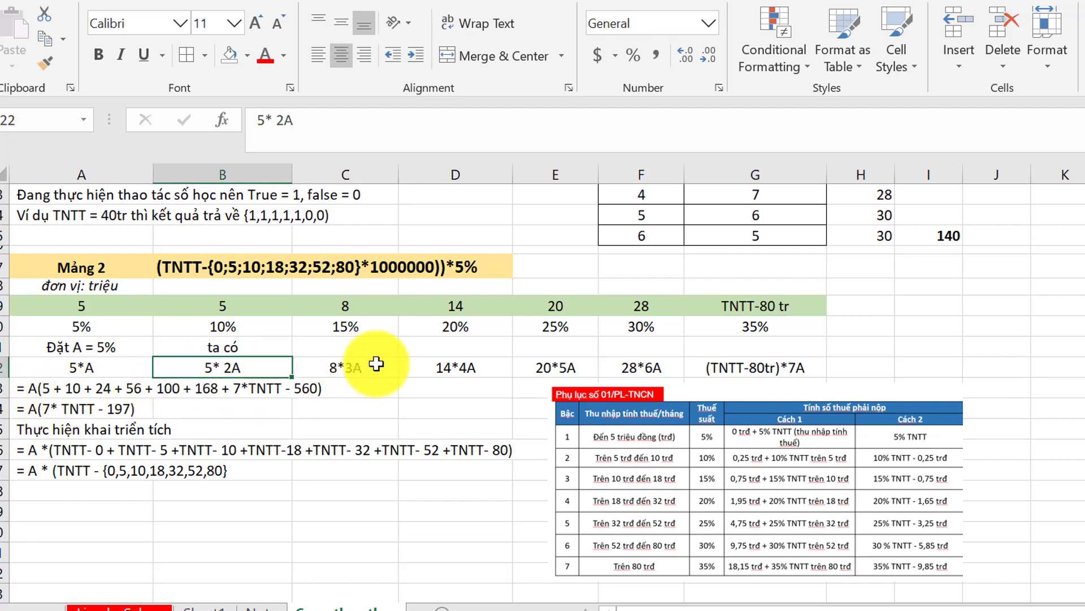
pyautogui.click(382, 371)
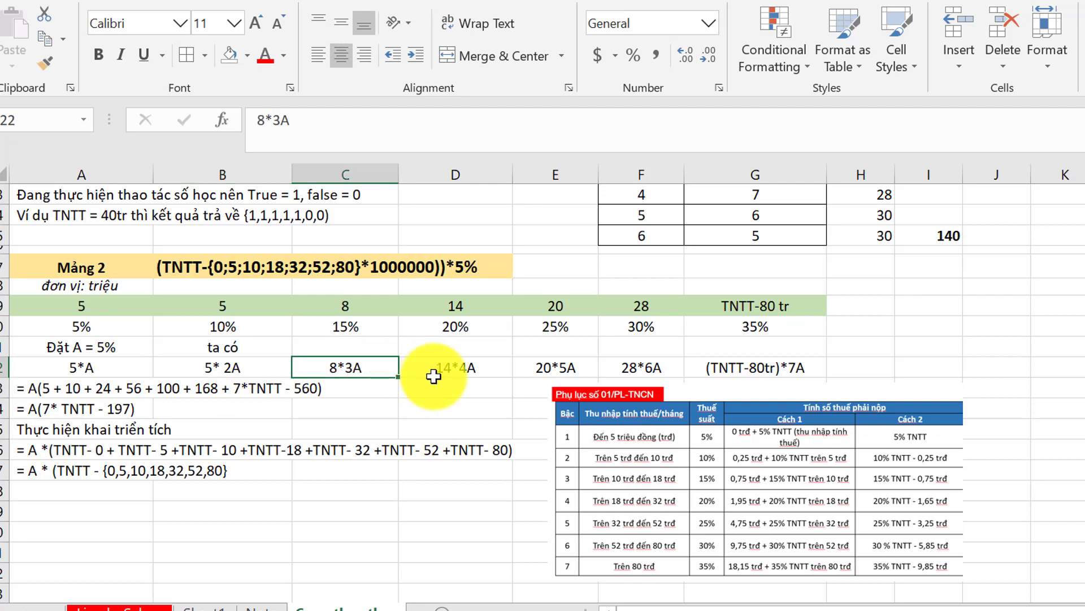
pyautogui.click(497, 368)
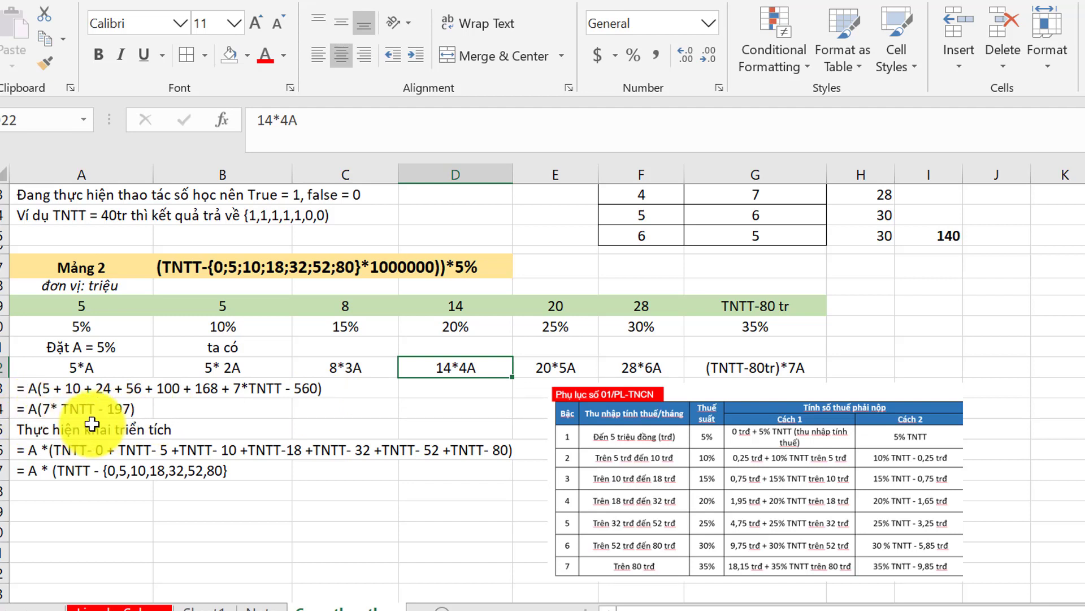
# - Examine the factored sum in row 24 and its expansion in rows 26 and 27 into the threshold array
pyautogui.click(164, 412)
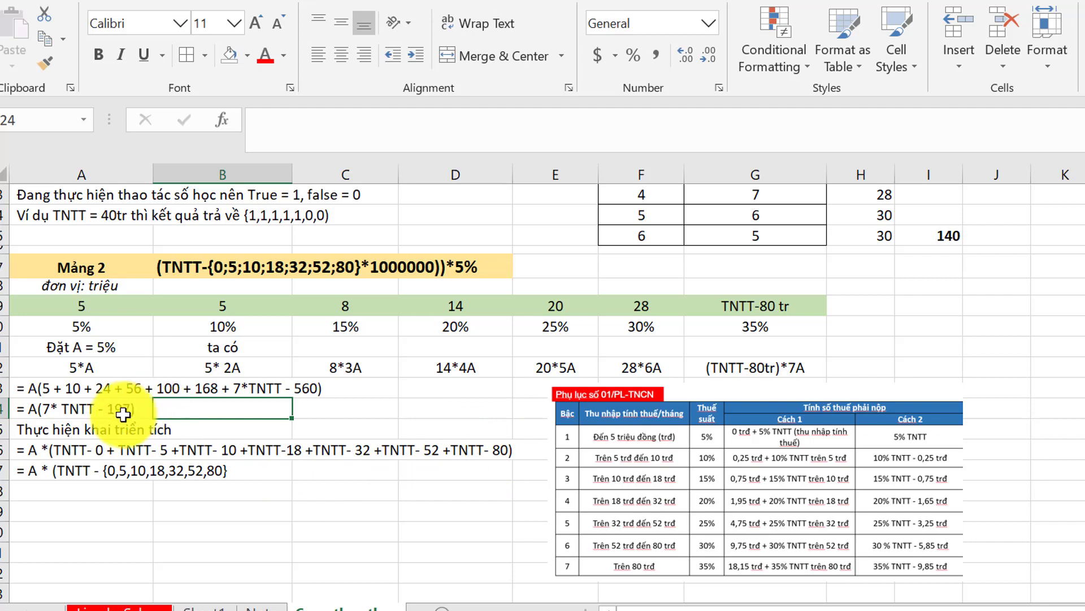
pyautogui.click(57, 454)
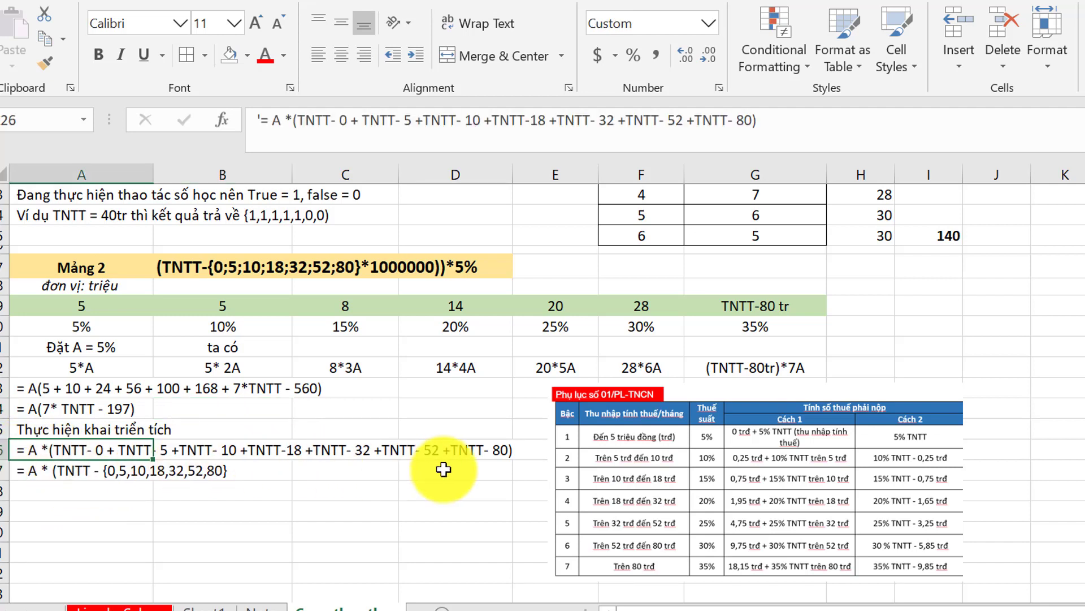
pyautogui.click(57, 472)
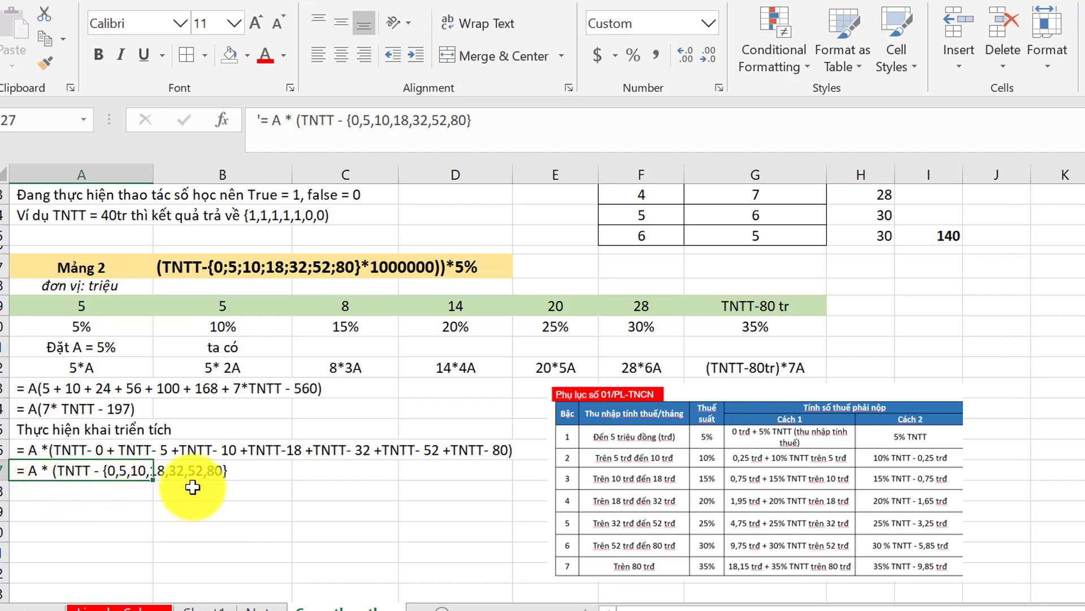
pyautogui.click(262, 475)
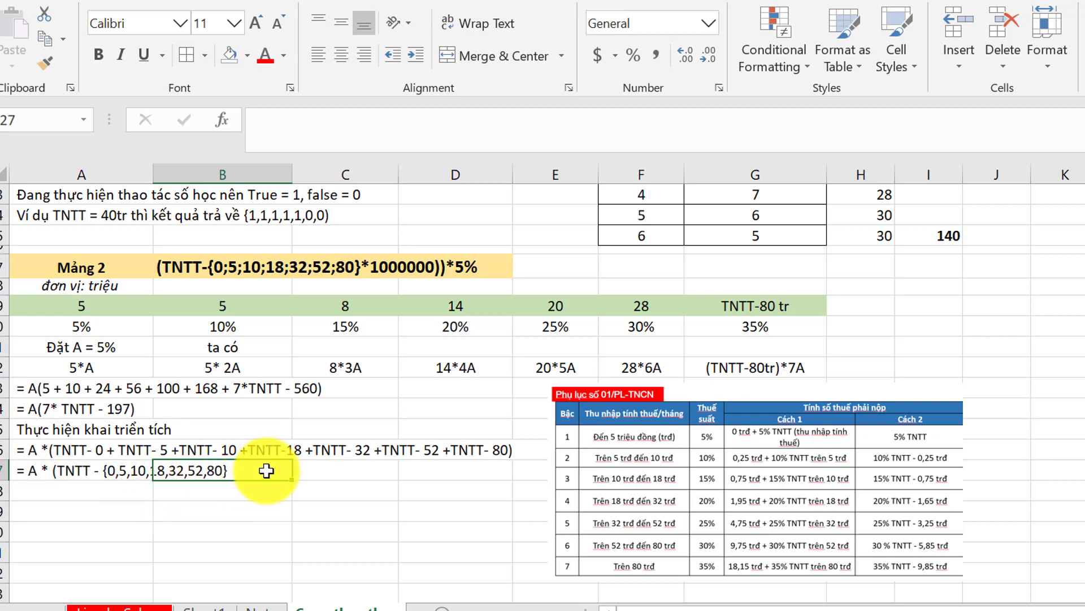
# - Compare the derived Mảng 2 expression with the full SUMPRODUCT tax formula in row 6
pyautogui.click(273, 281)
pyautogui.scroll(3, 273, 278)
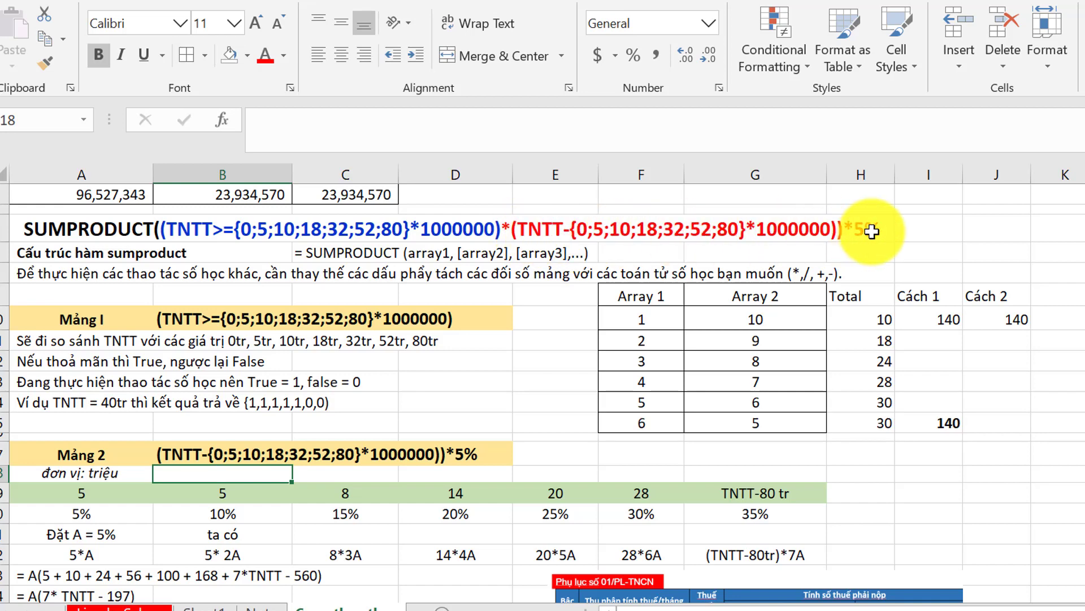
pyautogui.scroll(1, 473, 351)
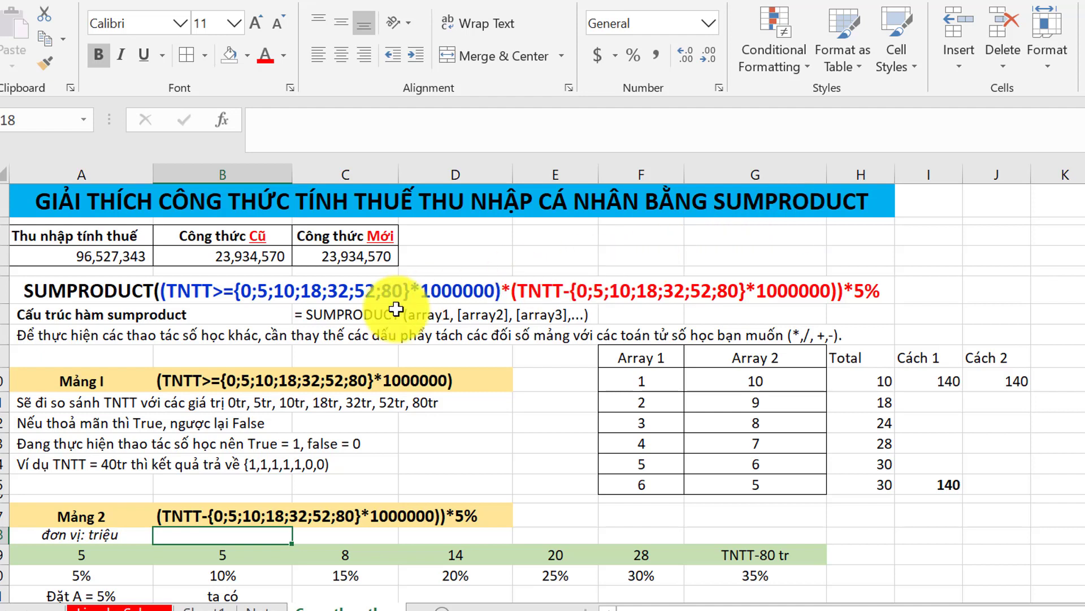
pyautogui.click(424, 291)
pyautogui.click(181, 349)
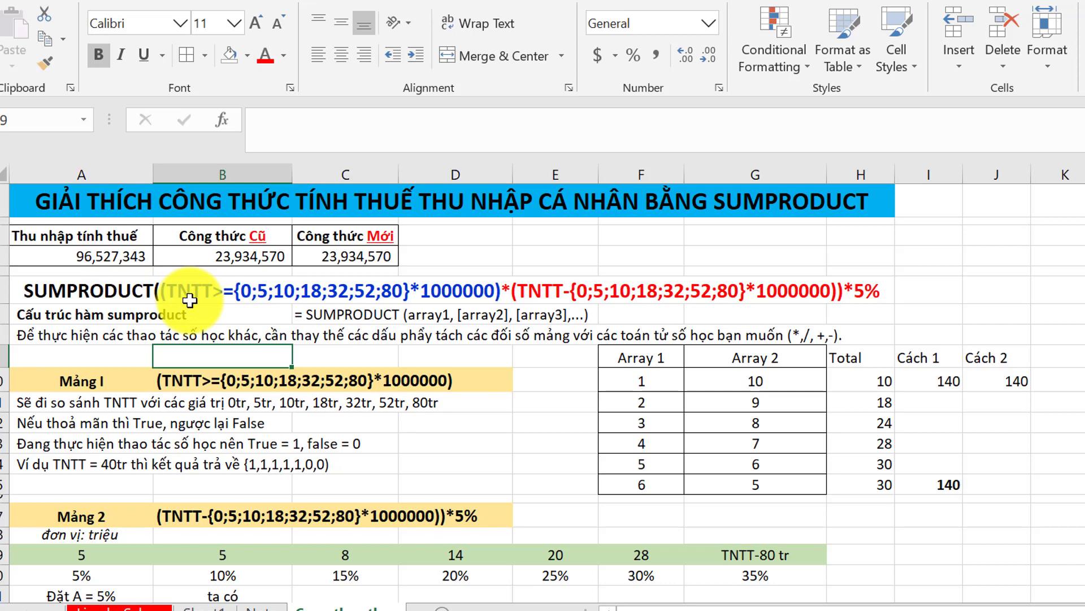
# - Inspect the old nested IF tax formula under Công thức Cũ
pyautogui.click(243, 255)
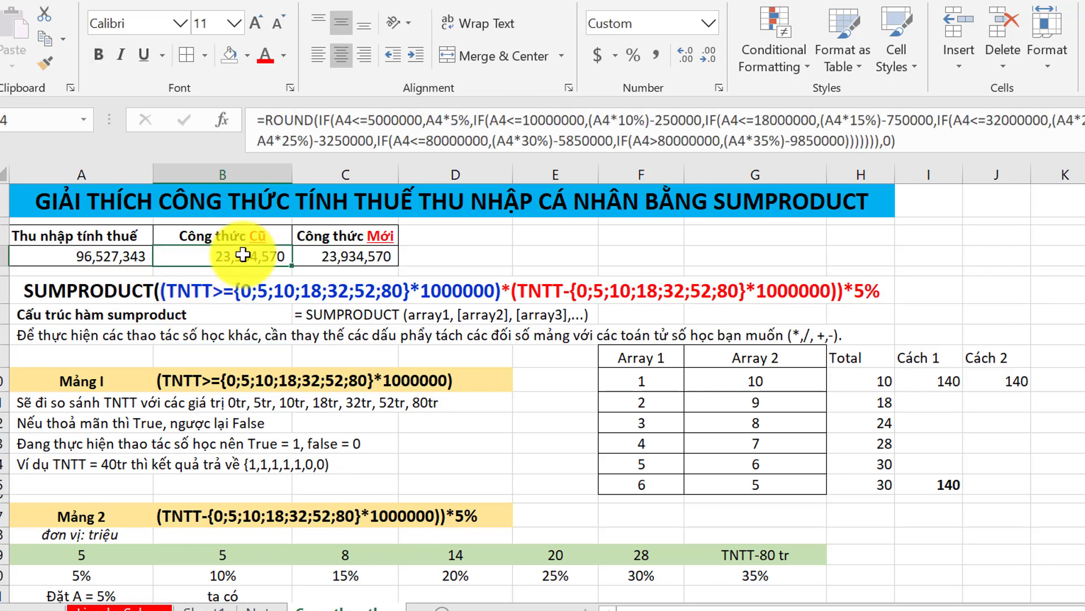